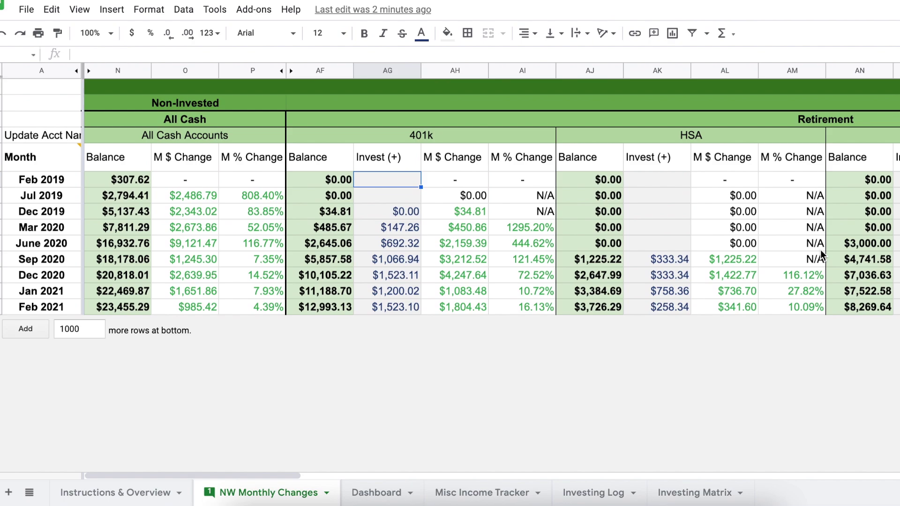
Select the Feb 2021 row and inspect its monthly dollar and percent change formulas under All Cash Accounts
{"action": "left_click", "coordinate": [500, 276]}
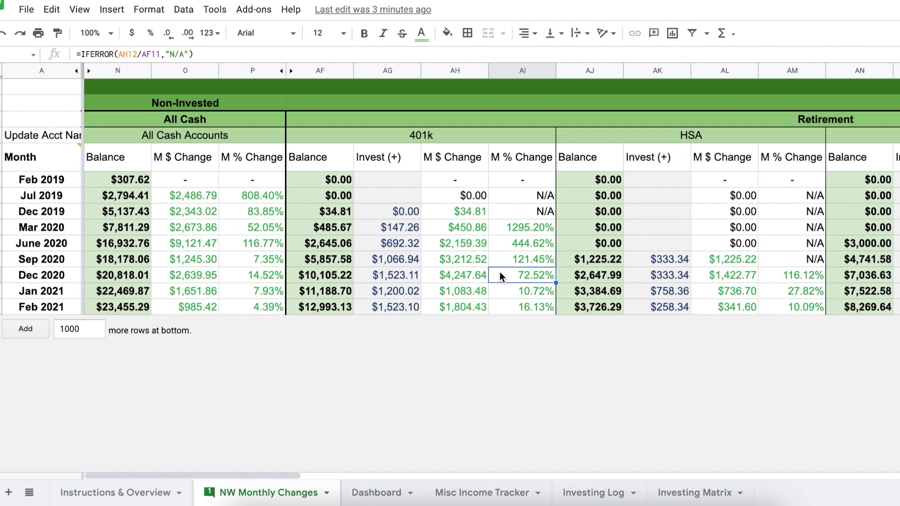
{"action": "key", "text": "Home"}
{"action": "key", "text": "Down"}
{"action": "key", "text": "Down"}
{"action": "key", "text": "shift+space"}
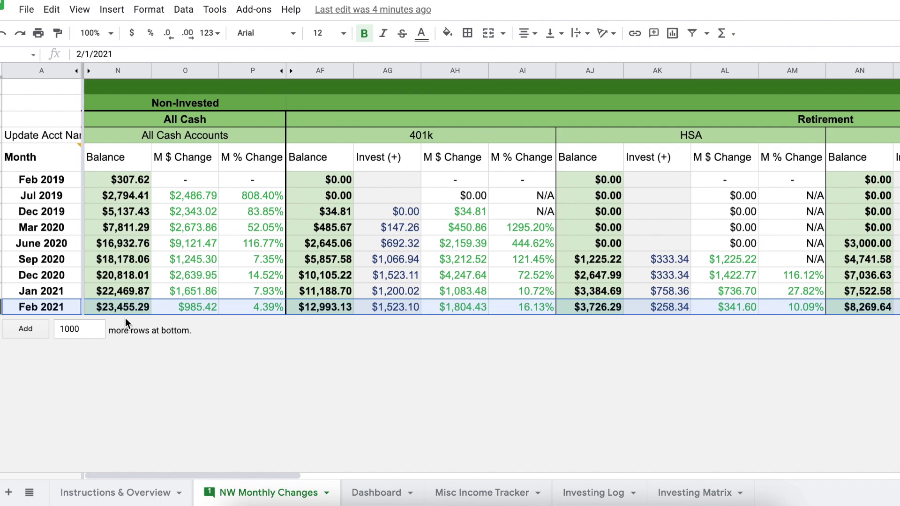
{"action": "left_click", "coordinate": [164, 308]}
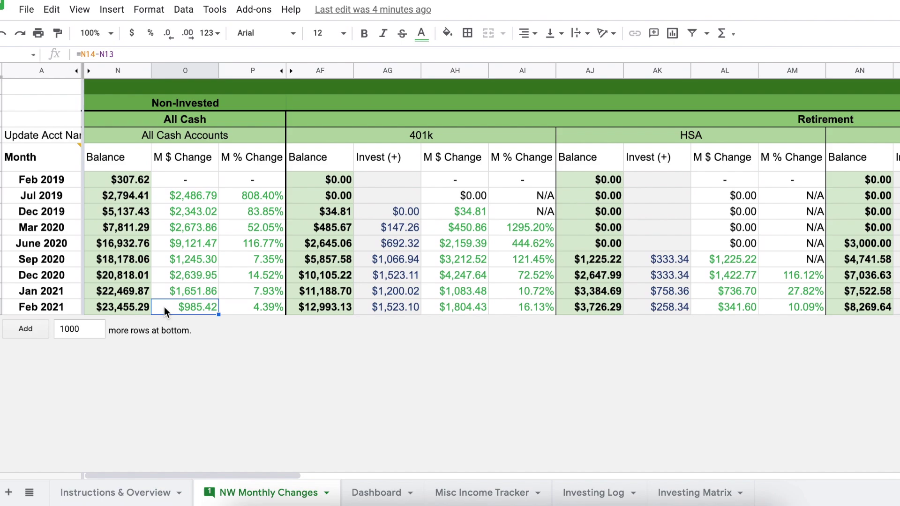
{"action": "left_click", "coordinate": [244, 308]}
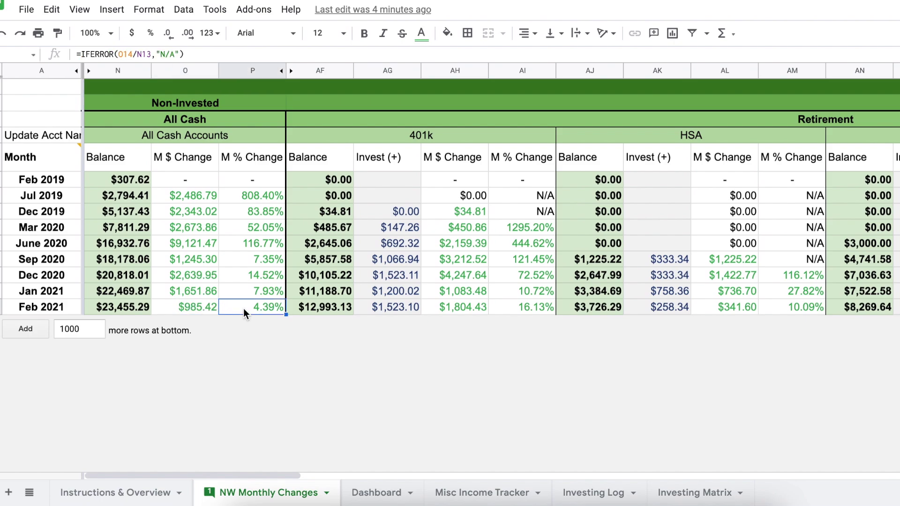
Review the 401k account's Feb 2021 balance, the whole Invest (+) column and the monthly dollar change formula
{"action": "scroll", "coordinate": [243, 309], "scroll_direction": "right", "scroll_amount": 4}
{"action": "left_click", "coordinate": [127, 304]}
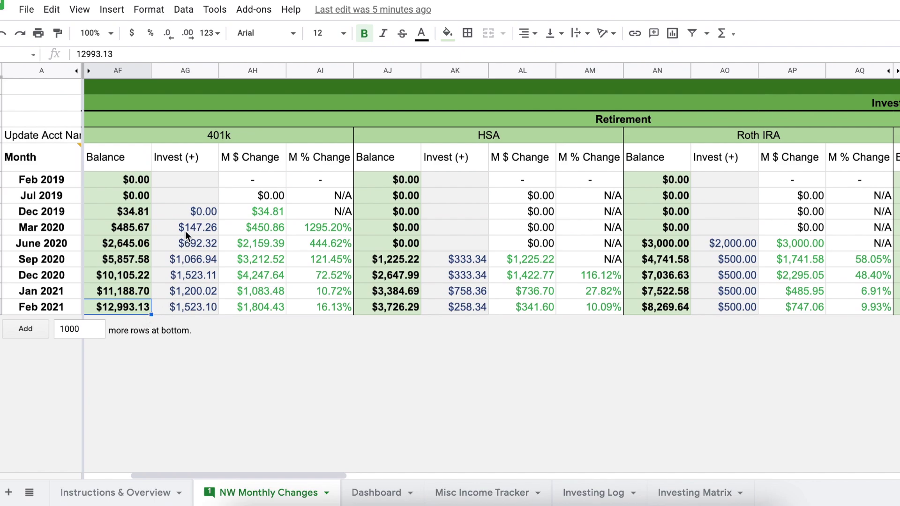
{"action": "left_click", "coordinate": [185, 70]}
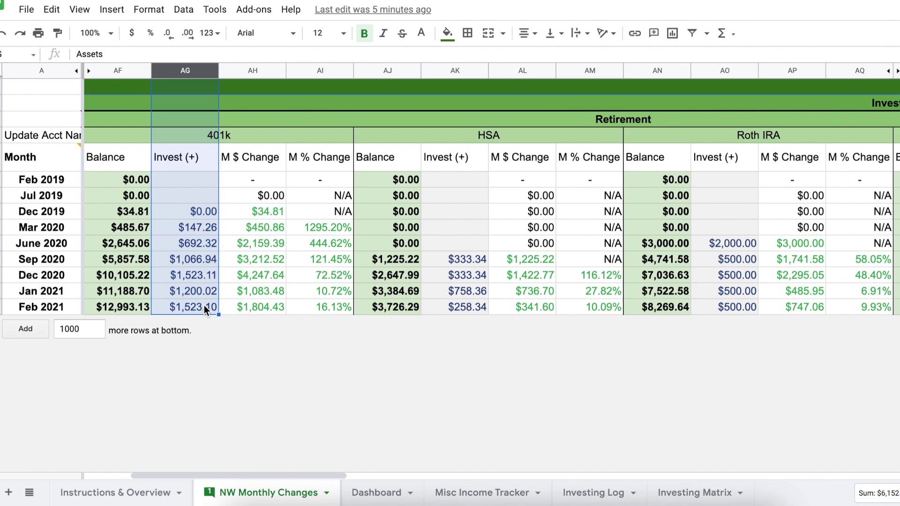
{"action": "left_click", "coordinate": [257, 307]}
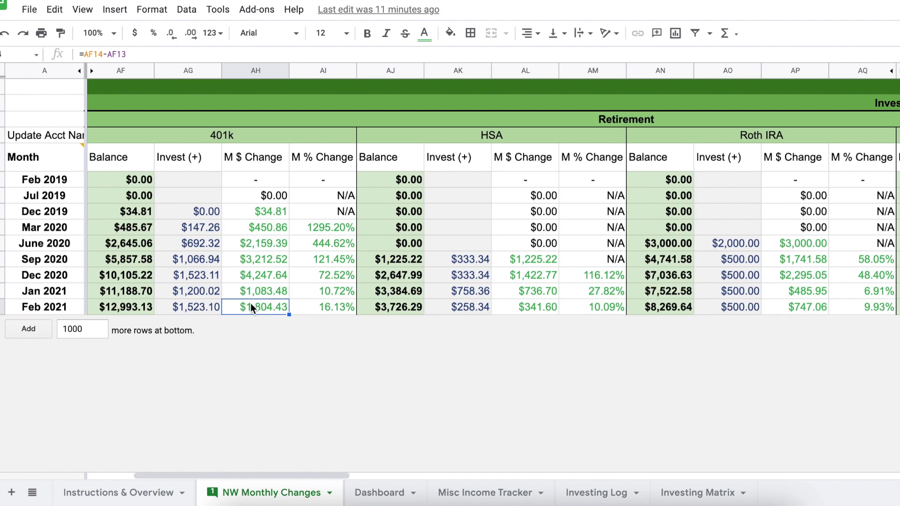
{"action": "left_click", "coordinate": [164, 306]}
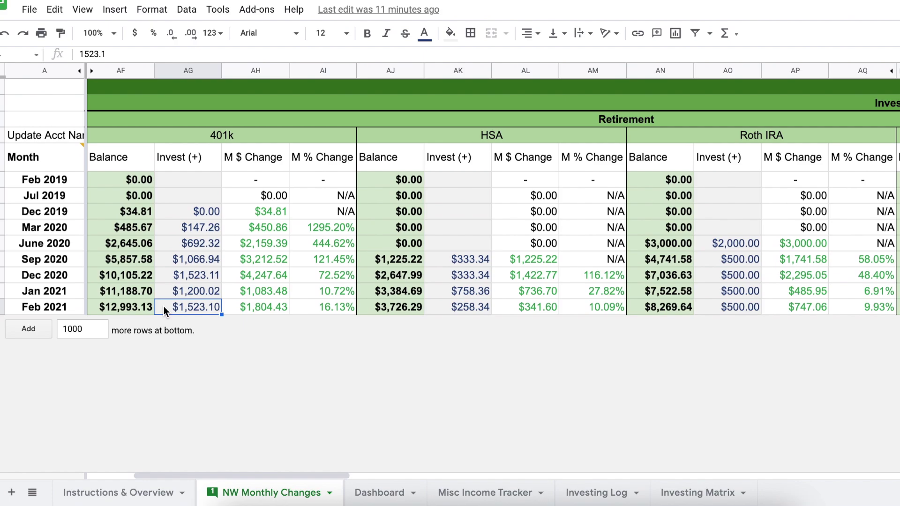
{"action": "left_click", "coordinate": [238, 306]}
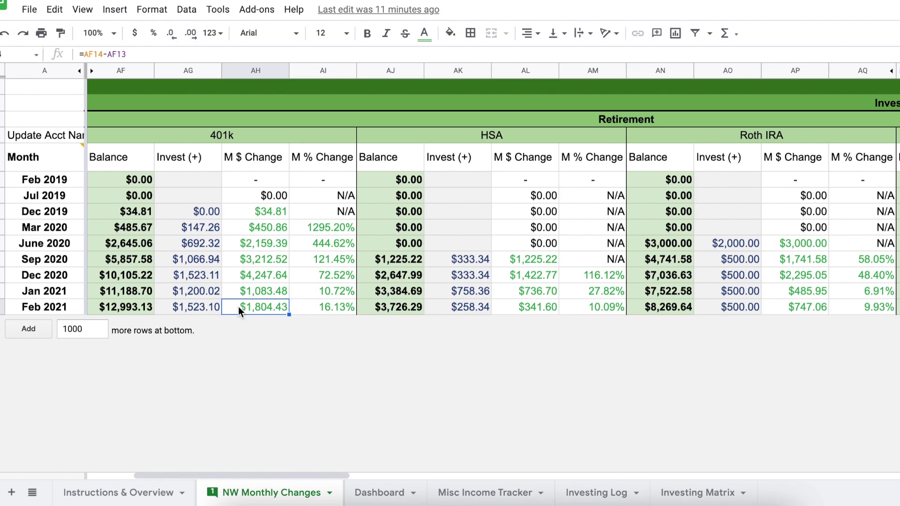
Check the Feb 2021 HSA balance, then return to the All Cash Accounts balance and its column
{"action": "left_click", "coordinate": [390, 311]}
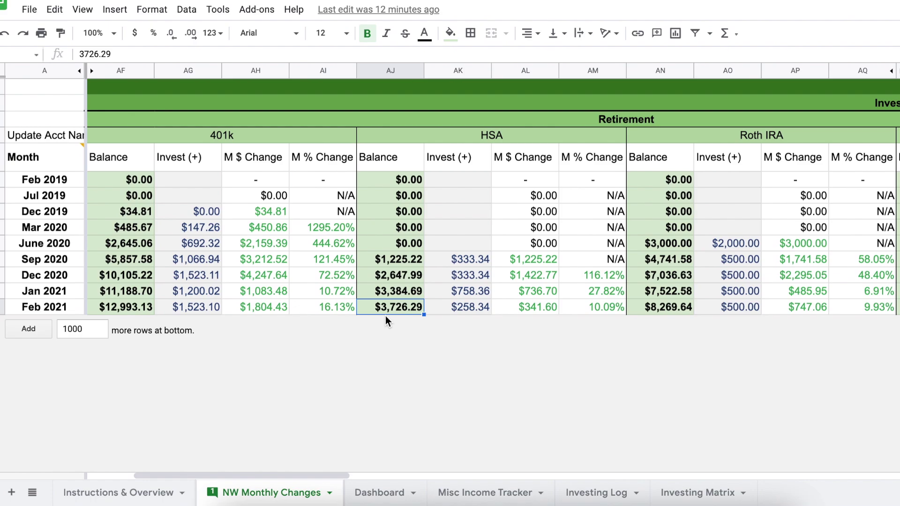
{"action": "scroll", "coordinate": [119, 307], "scroll_direction": "left", "scroll_amount": 3}
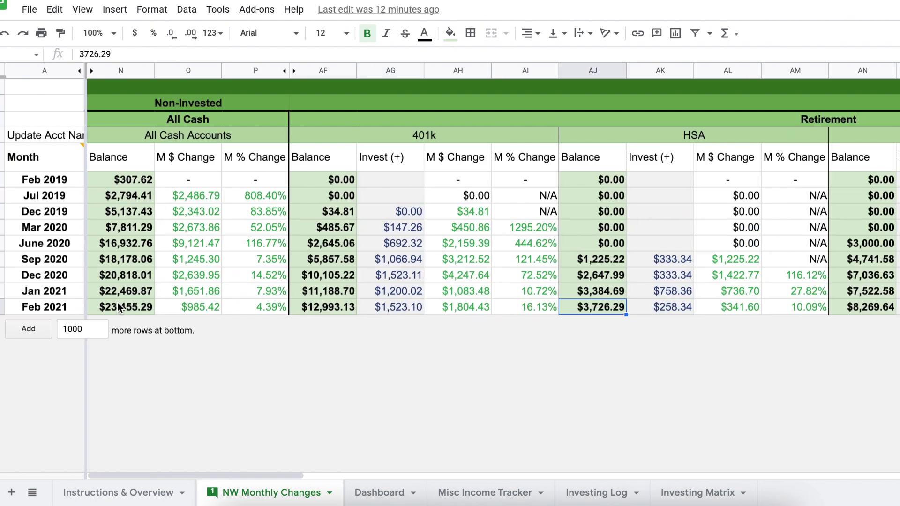
{"action": "left_click", "coordinate": [119, 307]}
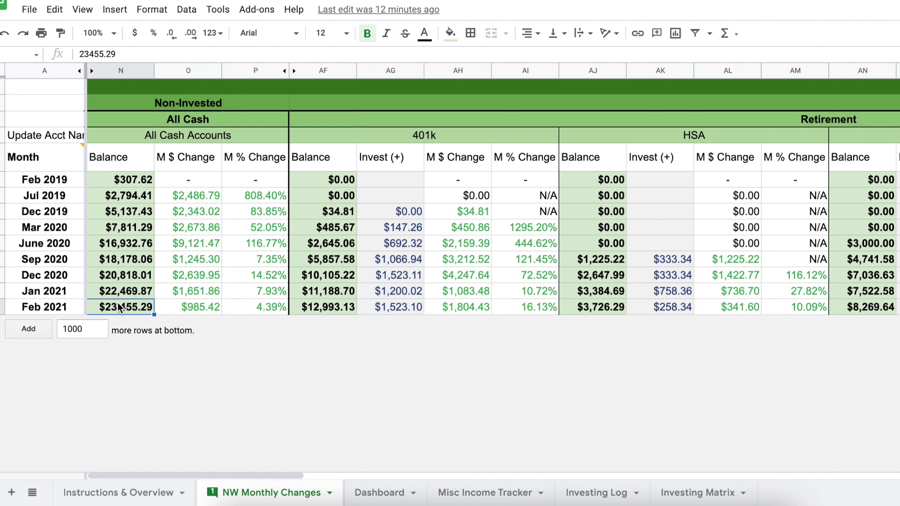
{"action": "left_click", "coordinate": [127, 70]}
Review the HSA account's Feb 2021 balance, invested amount and monthly percent change formula
{"action": "left_click", "coordinate": [611, 308]}
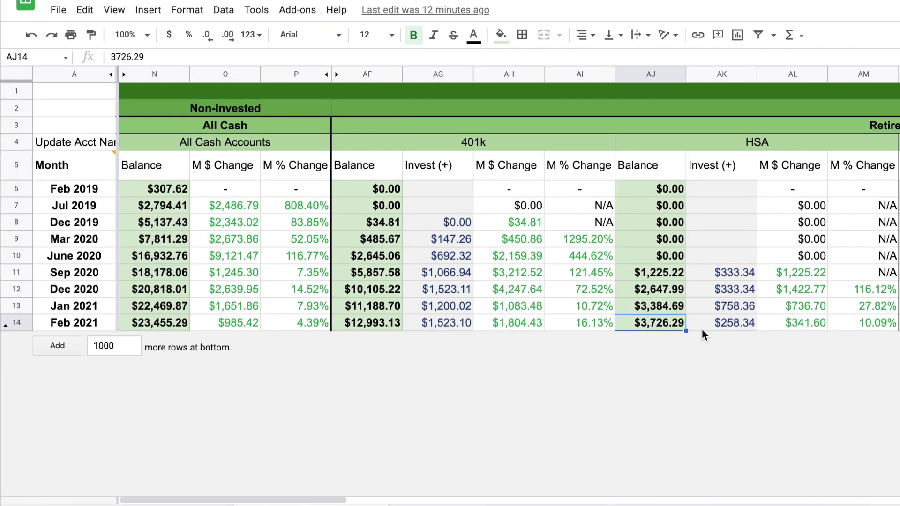
{"action": "left_click", "coordinate": [702, 328]}
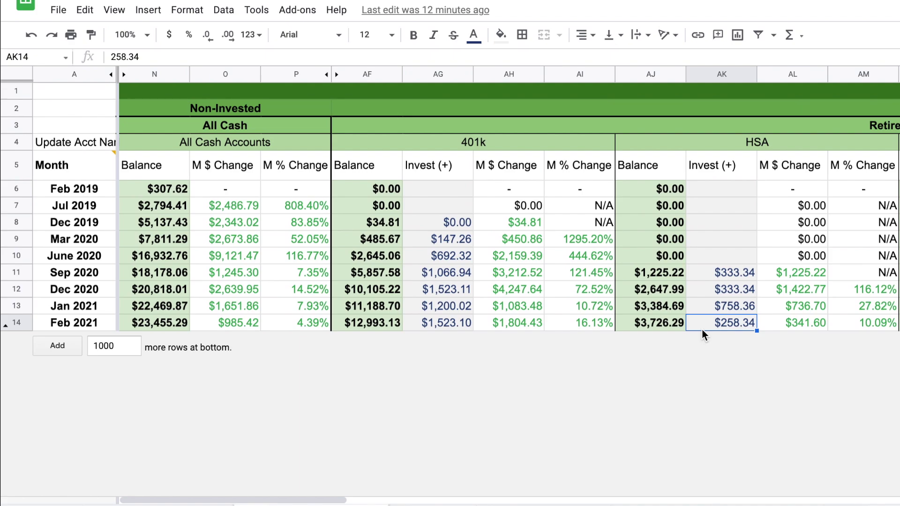
{"action": "left_click", "coordinate": [839, 324]}
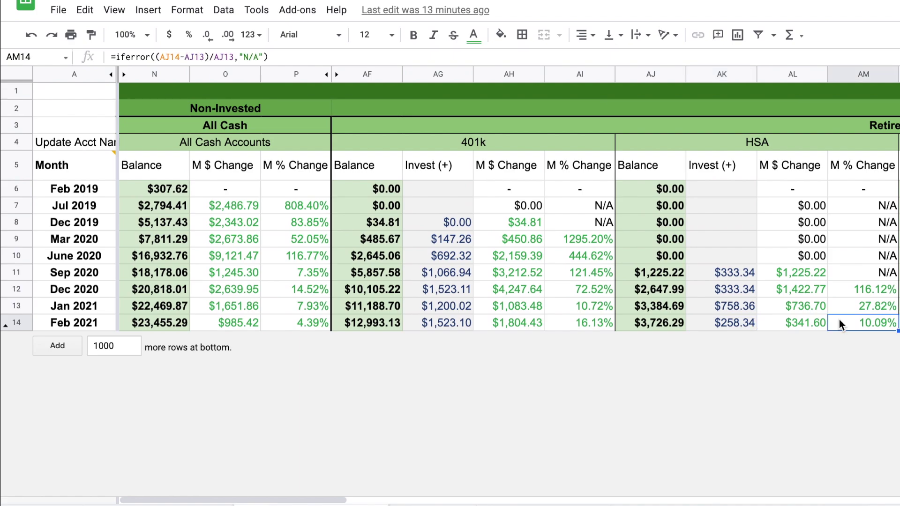
Review the Roth IRA block's Feb 2021 invested amount, balance and monthly percent change formula
{"action": "scroll", "coordinate": [839, 325], "scroll_direction": "right", "scroll_amount": 5}
{"action": "left_click_drag", "start_coordinate": [452, 142], "coordinate": [652, 334]}
{"action": "left_click", "coordinate": [518, 325]}
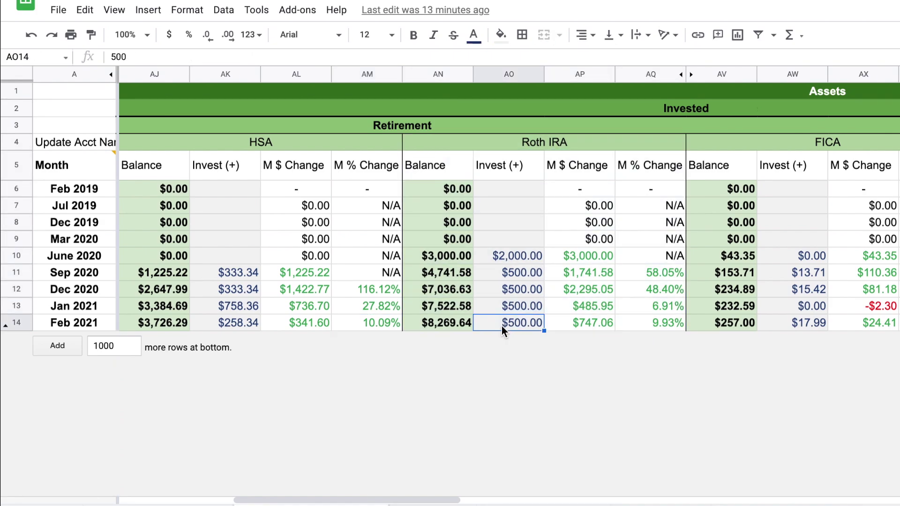
{"action": "left_click", "coordinate": [415, 324]}
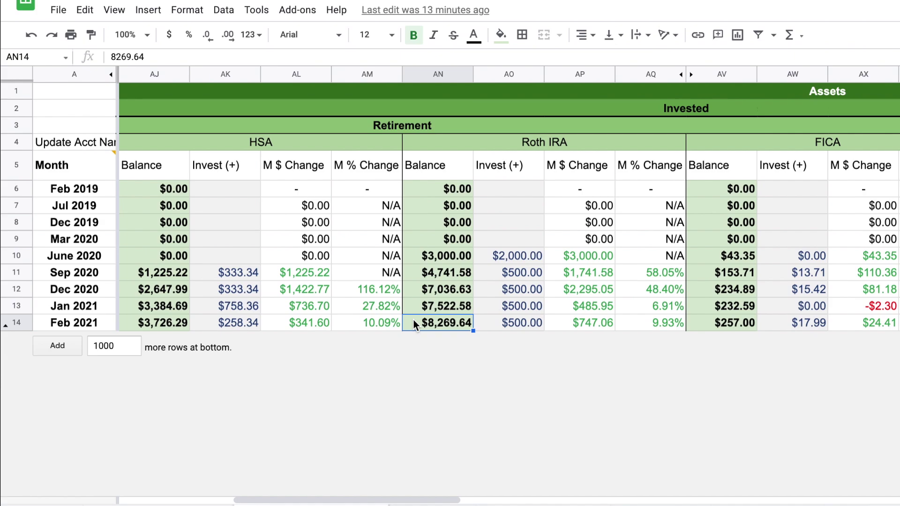
{"action": "left_click", "coordinate": [636, 329]}
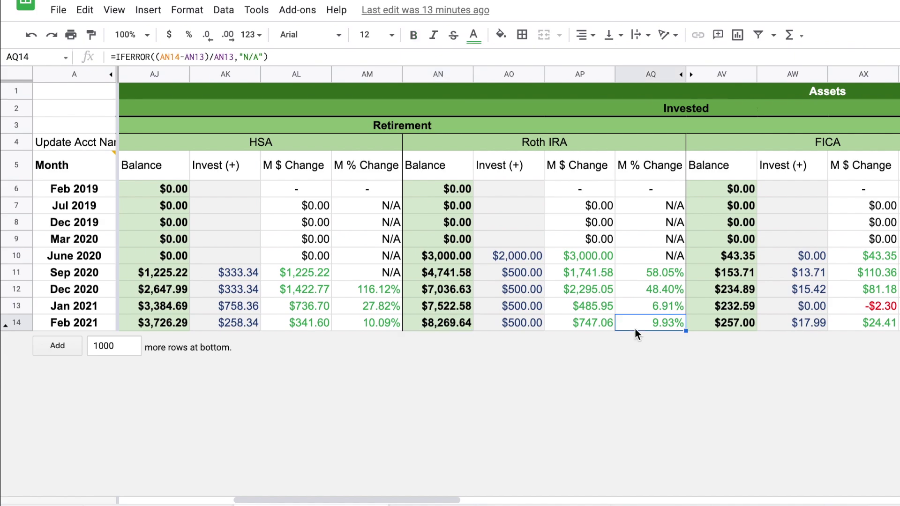
Review the FICA account's Feb 2021 balance and invested amount
{"action": "left_click", "coordinate": [698, 324]}
{"action": "scroll", "coordinate": [469, 325], "scroll_direction": "right", "scroll_amount": 3}
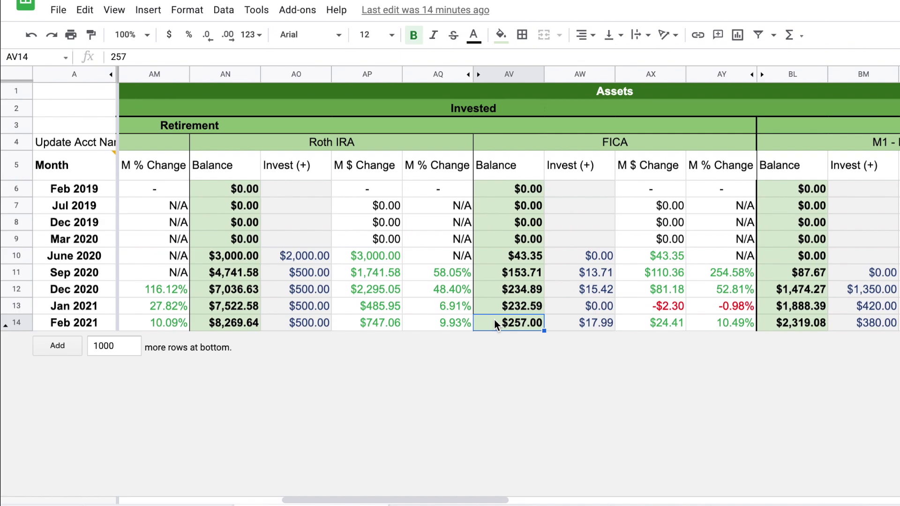
{"action": "left_click", "coordinate": [583, 325]}
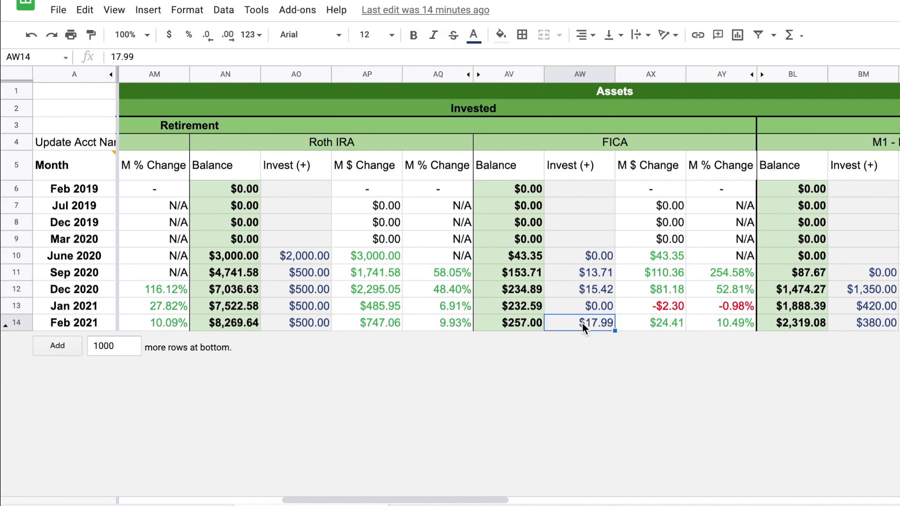
Look over the Taxable/Other section, including its recent monthly account balances
{"action": "scroll", "coordinate": [582, 324], "scroll_direction": "right", "scroll_amount": 3}
{"action": "left_click", "coordinate": [582, 323]}
{"action": "left_click", "coordinate": [580, 126]}
{"action": "left_click_drag", "start_coordinate": [829, 277], "coordinate": [896, 324]}
Review the M1 - Index account's Feb 2021 balance, invested amount, monthly dollar change and monthly percent change
{"action": "left_click", "coordinate": [574, 324]}
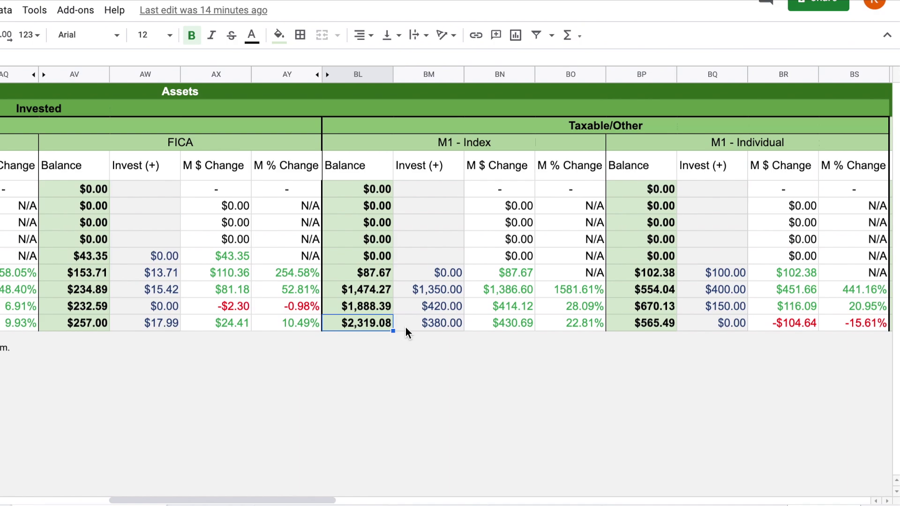
{"action": "left_click", "coordinate": [450, 147]}
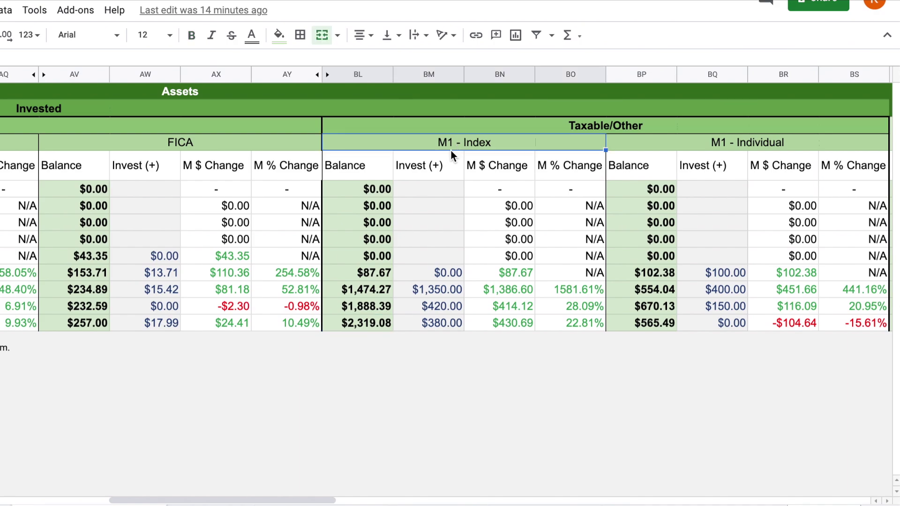
{"action": "left_click", "coordinate": [385, 329]}
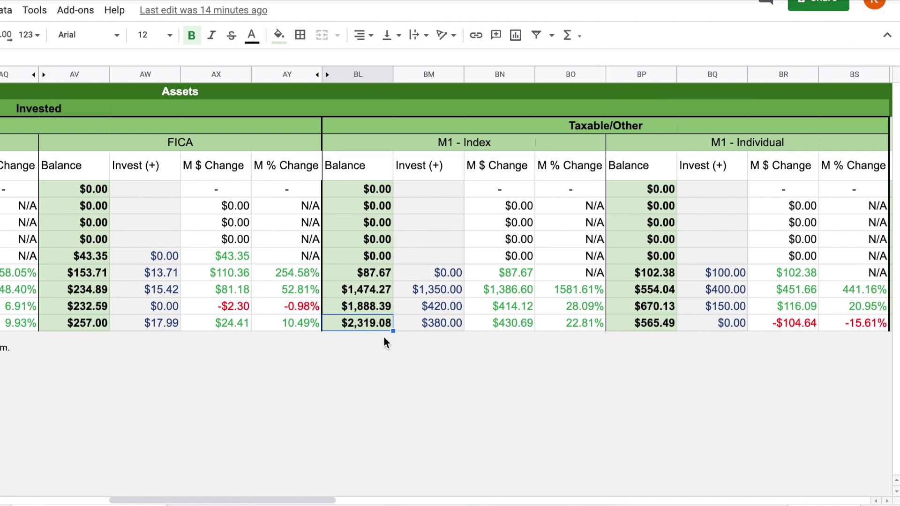
{"action": "left_click", "coordinate": [405, 322]}
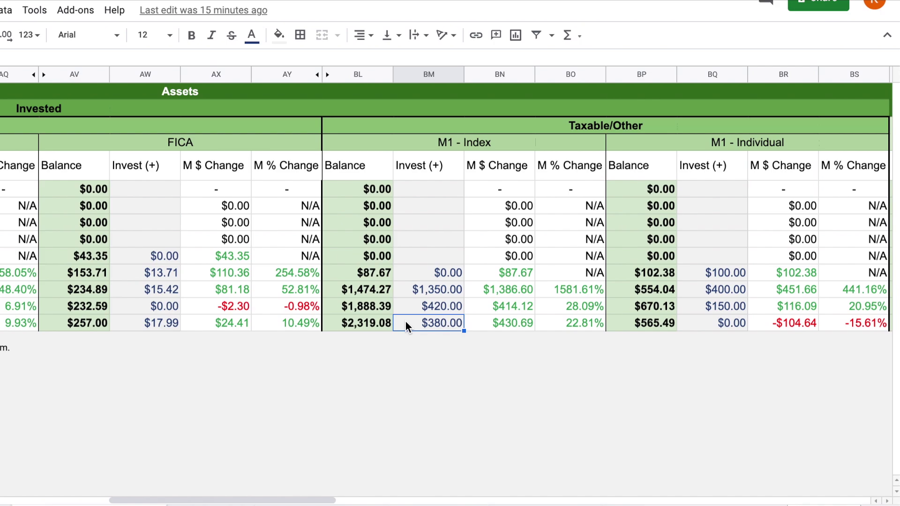
{"action": "key", "text": "Right"}
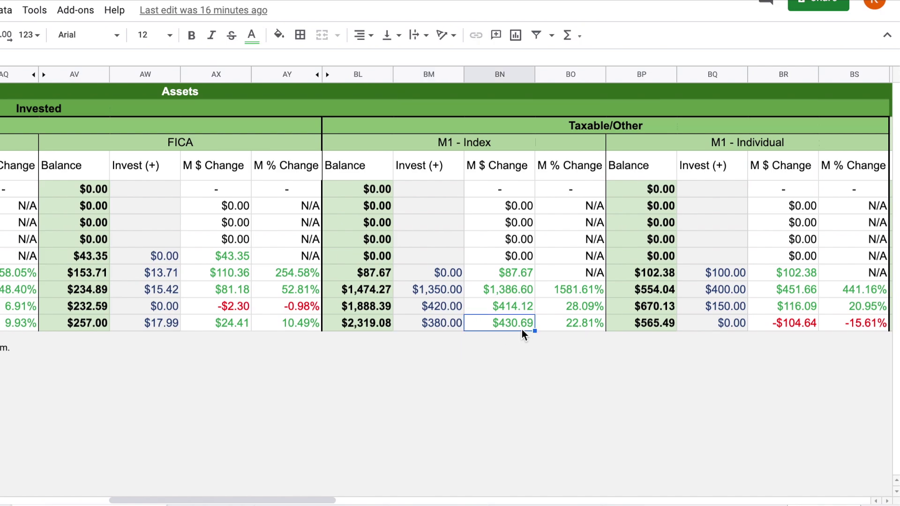
{"action": "left_click", "coordinate": [563, 327]}
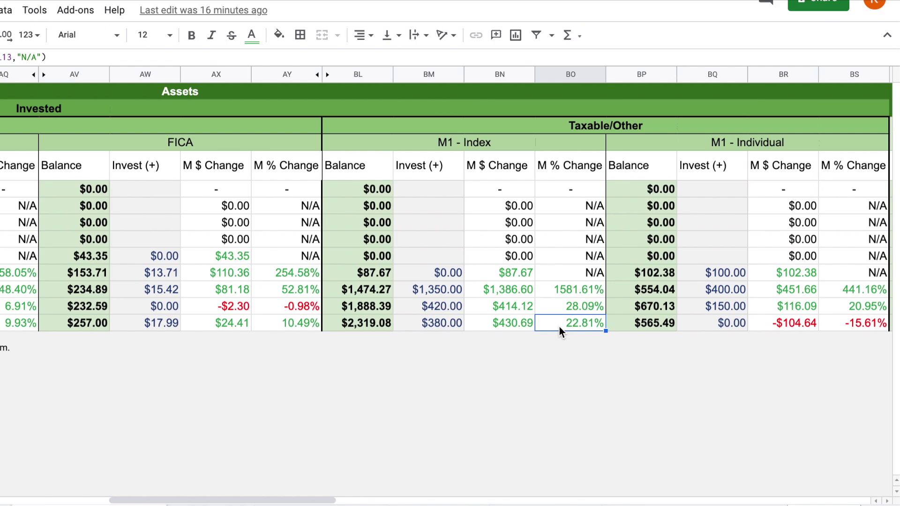
Review the M1 - Individual account's Feb 2021 balance, invested amount and monthly dollar change
{"action": "left_click", "coordinate": [624, 324]}
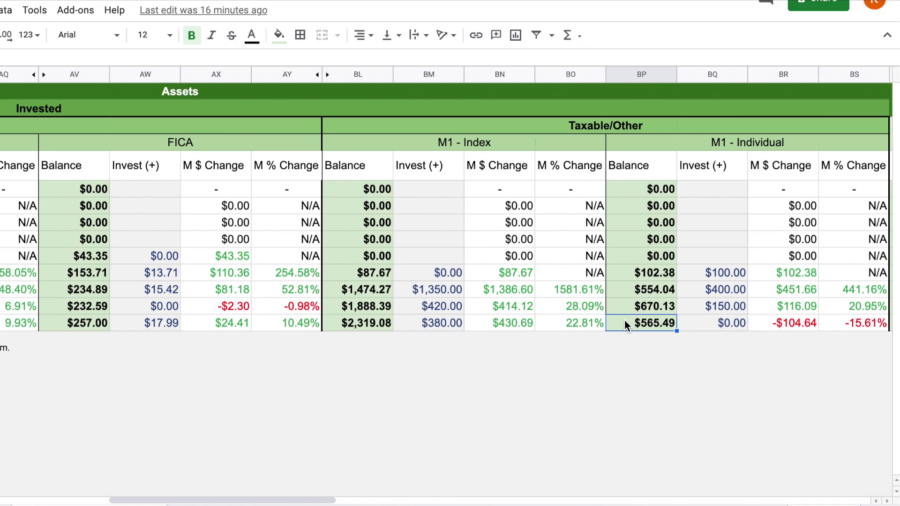
{"action": "key", "text": "Right"}
{"action": "key", "text": "Right"}
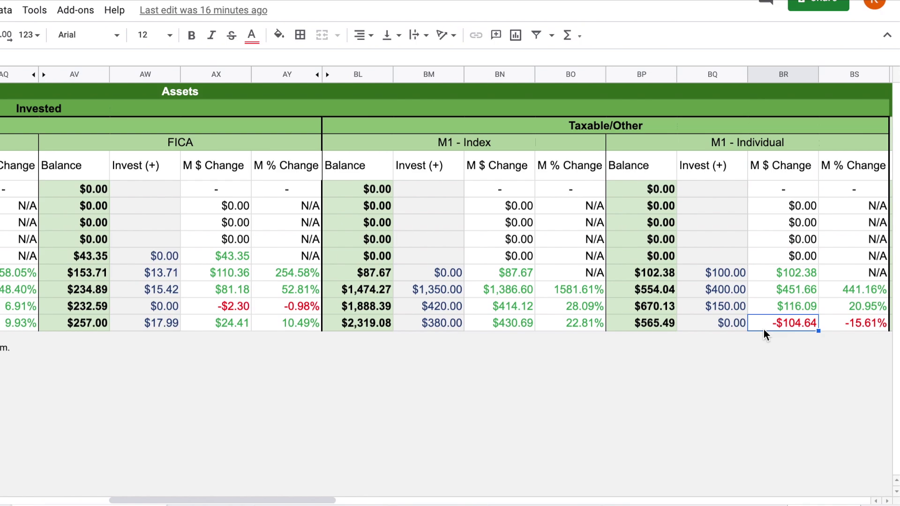
{"action": "left_click", "coordinate": [654, 327]}
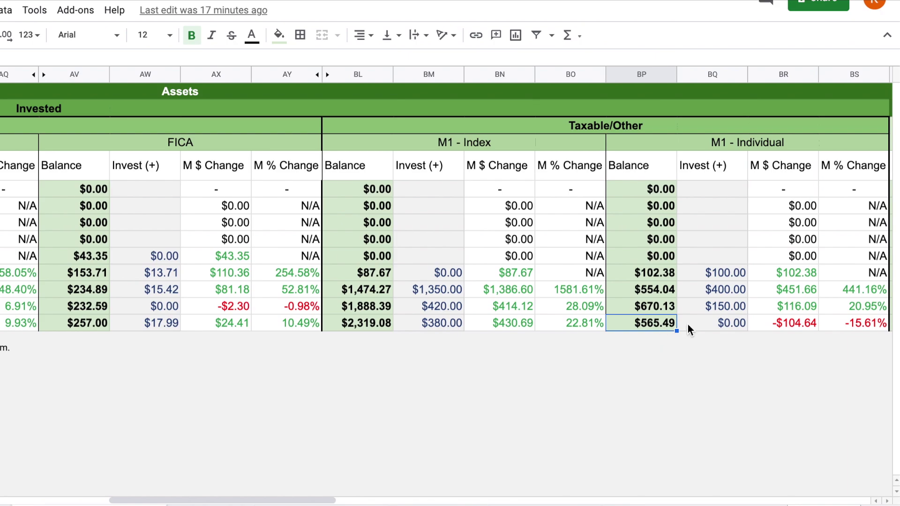
Examine the Total Assets block, including the Total Cash and Total Invested columns and the Feb 2021 Total Assets and Invest (+) formulas
{"action": "scroll", "coordinate": [688, 324], "scroll_direction": "right", "scroll_amount": 5}
{"action": "left_click_drag", "start_coordinate": [286, 74], "coordinate": [707, 74]}
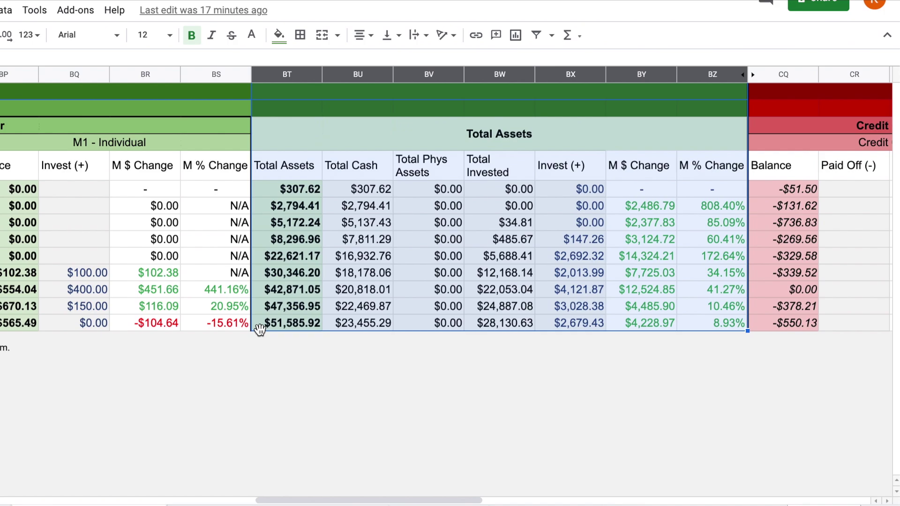
{"action": "left_click", "coordinate": [275, 321]}
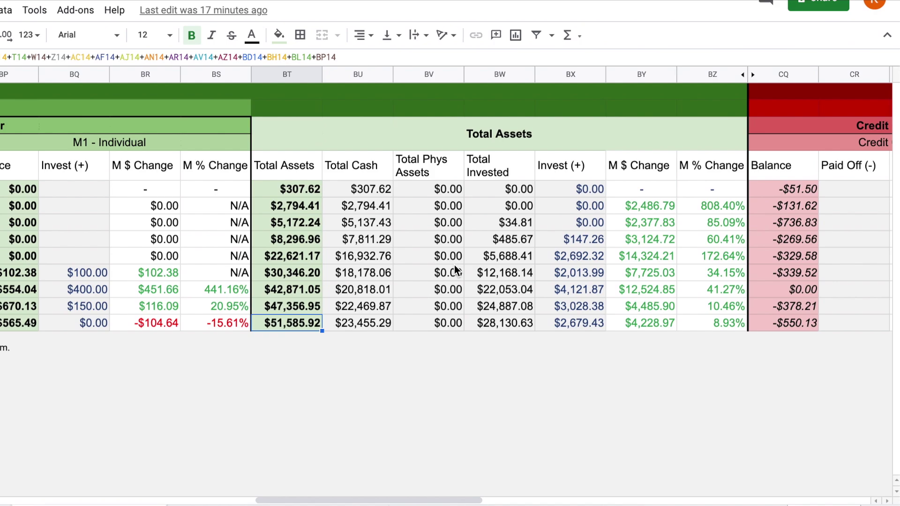
{"action": "left_click", "coordinate": [349, 73]}
{"action": "left_click", "coordinate": [493, 74], "text": "ctrl"}
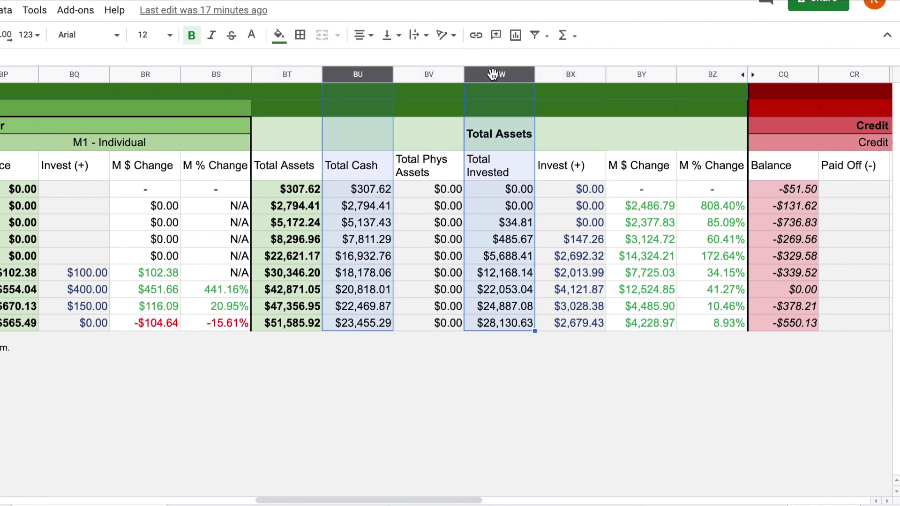
{"action": "left_click", "coordinate": [547, 324]}
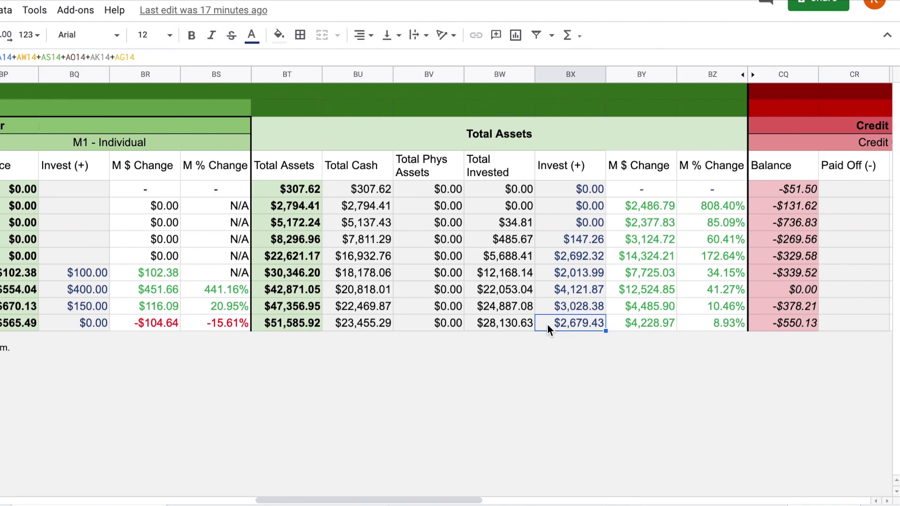
Review the Credit Cards liabilities block, including the Feb 2021 balance, the Paid Off (-) column and the monthly dollar change
{"action": "scroll", "coordinate": [544, 326], "scroll_direction": "right", "scroll_amount": 10}
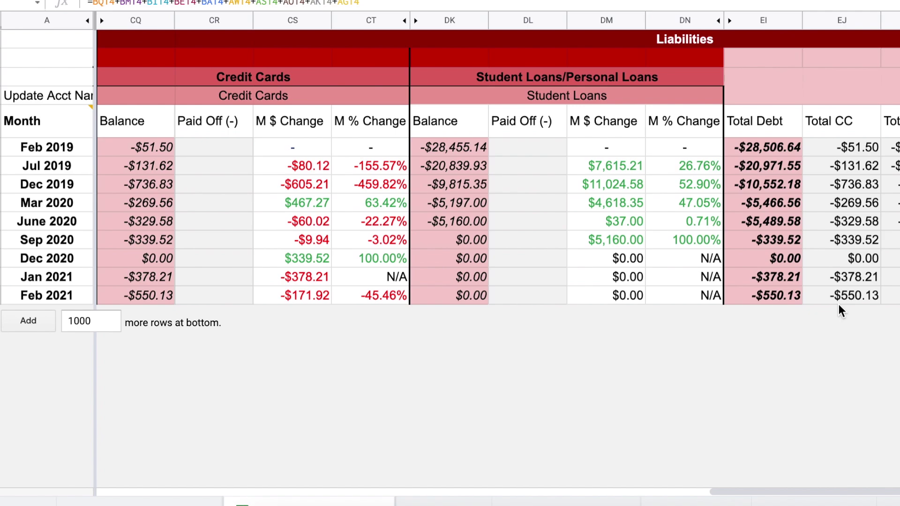
{"action": "left_click", "coordinate": [197, 297]}
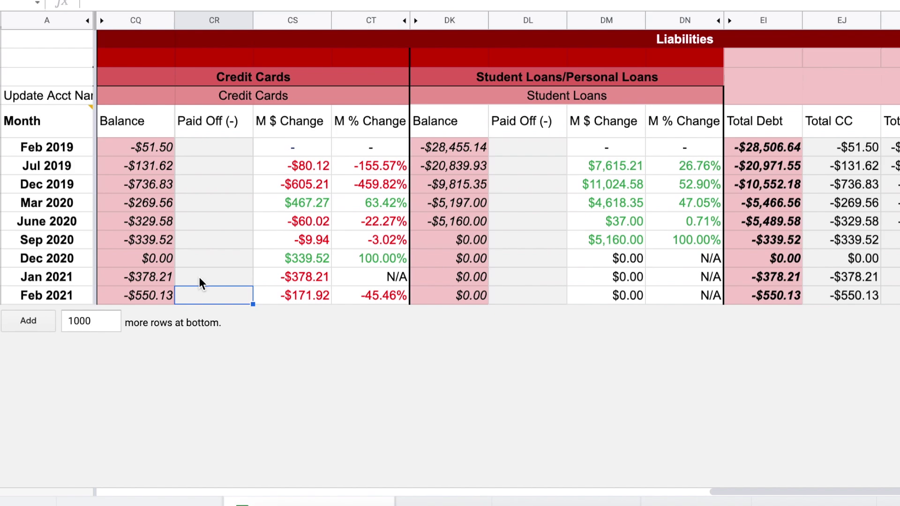
{"action": "left_click", "coordinate": [118, 299]}
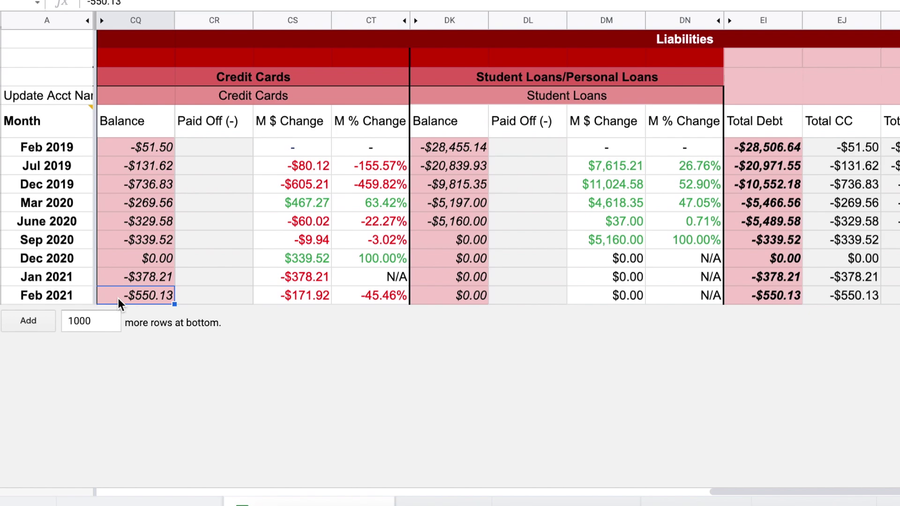
{"action": "left_click", "coordinate": [219, 21]}
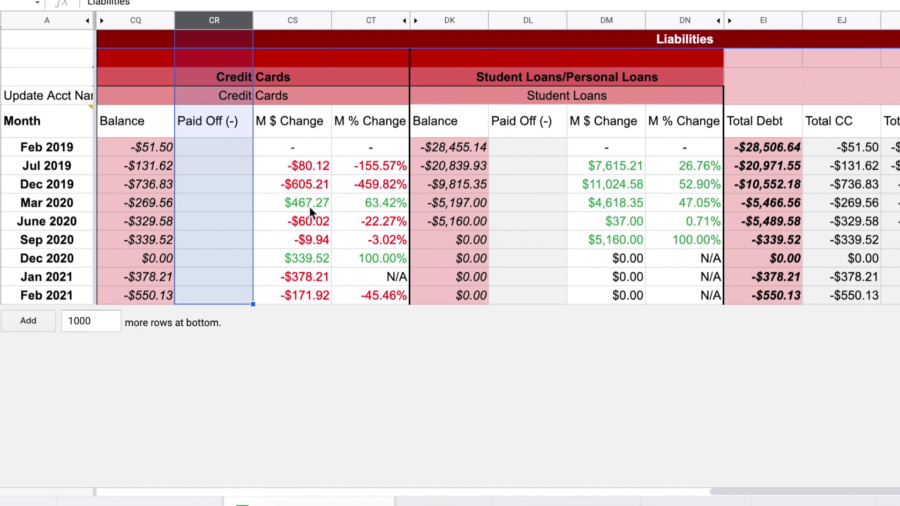
{"action": "left_click", "coordinate": [305, 286]}
{"action": "left_click", "coordinate": [244, 299]}
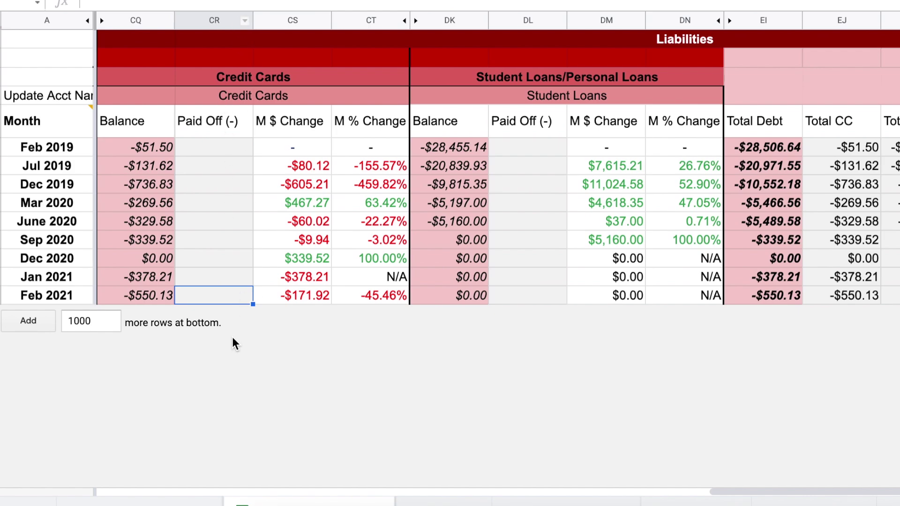
Review the Student Loans history and Feb 2021 balance, along with the Feb 2021 Total Debt formula under Total Liabilities
{"action": "left_click_drag", "start_coordinate": [450, 147], "coordinate": [658, 291]}
{"action": "left_click", "coordinate": [431, 300]}
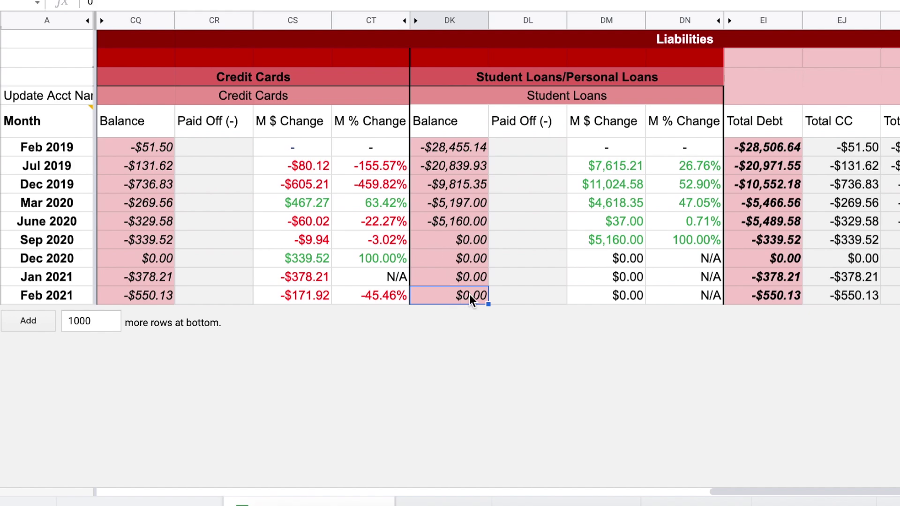
{"action": "scroll", "coordinate": [584, 283], "scroll_direction": "right", "scroll_amount": 5}
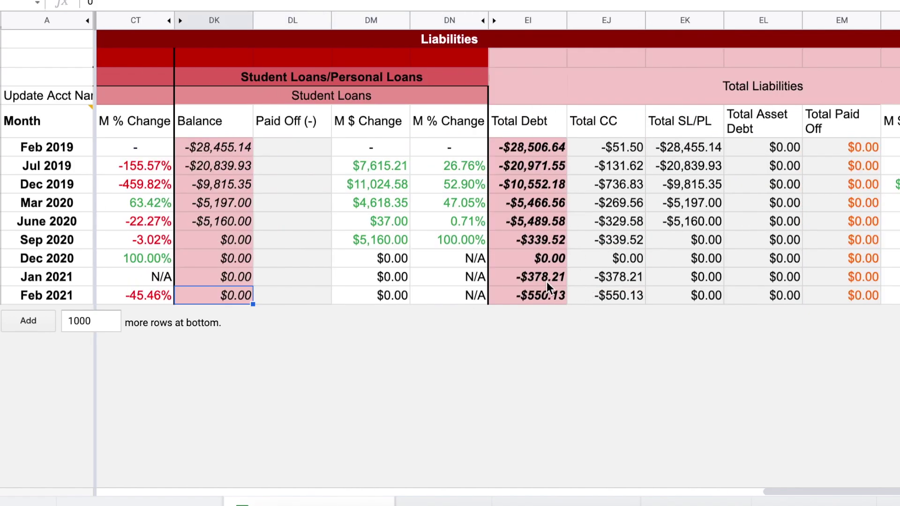
{"action": "left_click", "coordinate": [519, 294]}
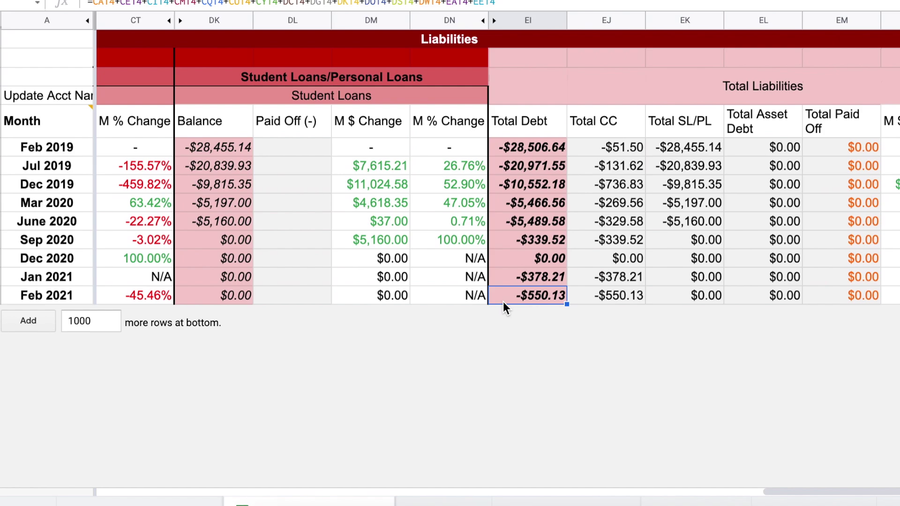
Examine the Net-Worth block's Feb 2021 Total NW, Assets, Liabilities, Total Invested + Paid Off and monthly dollar change
{"action": "scroll", "coordinate": [503, 302], "scroll_direction": "right", "scroll_amount": 5}
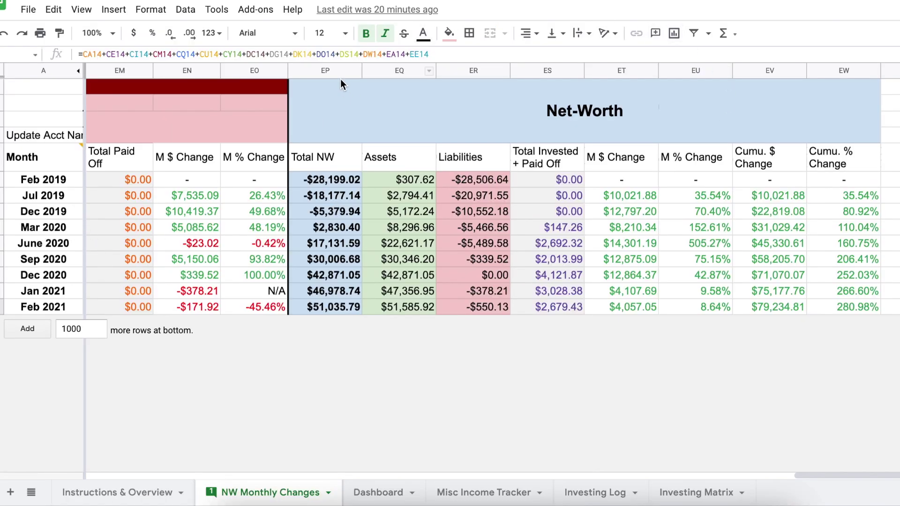
{"action": "left_click_drag", "start_coordinate": [342, 72], "coordinate": [839, 72]}
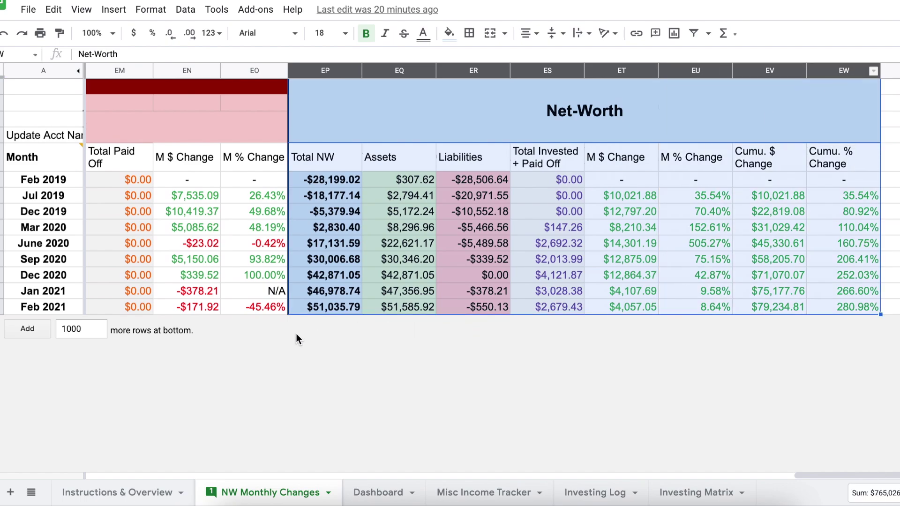
{"action": "left_click", "coordinate": [295, 310]}
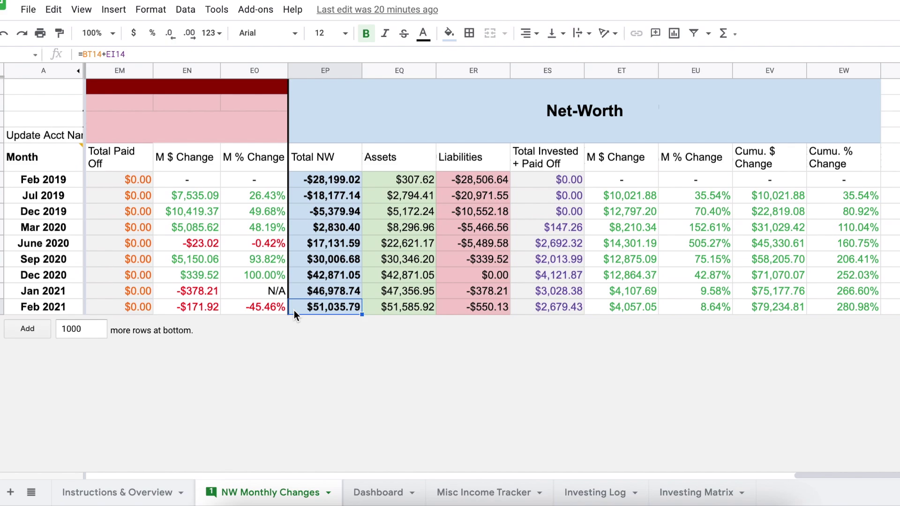
{"action": "key", "text": "Right"}
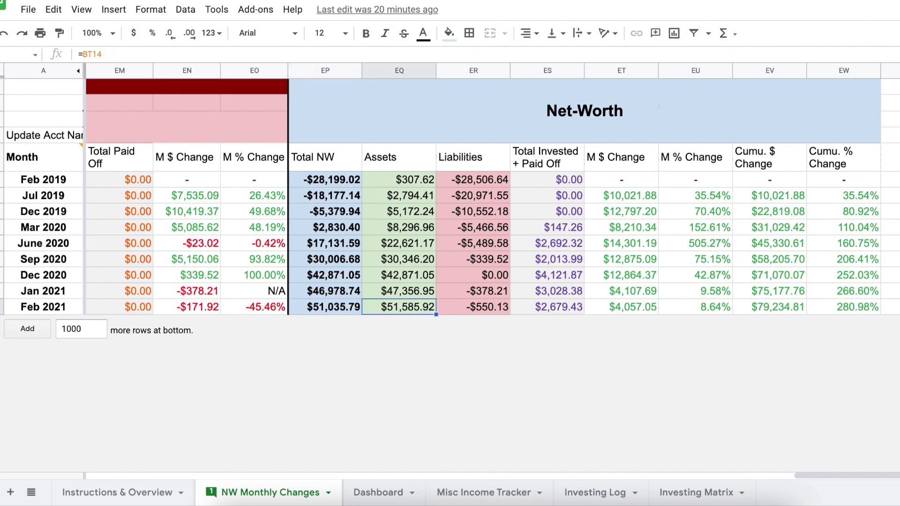
{"action": "key", "text": "Right"}
{"action": "key", "text": "Right"}
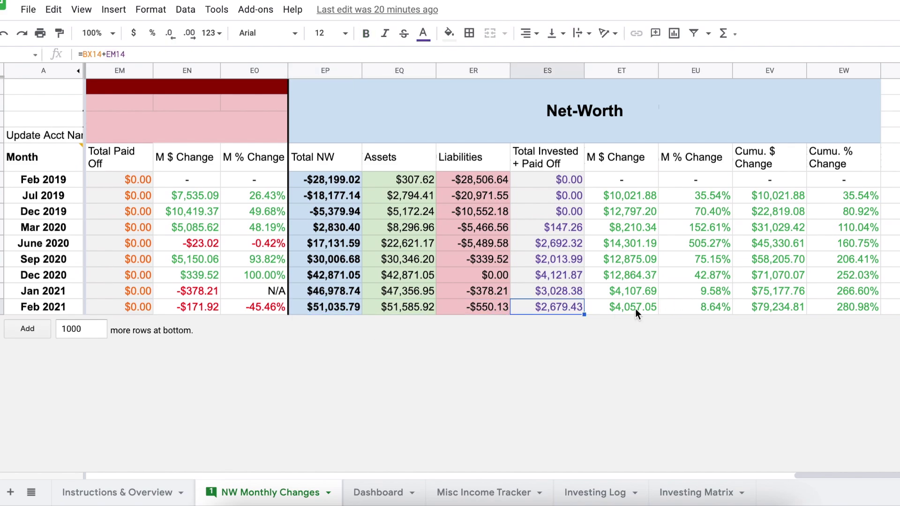
{"action": "key", "text": "Right"}
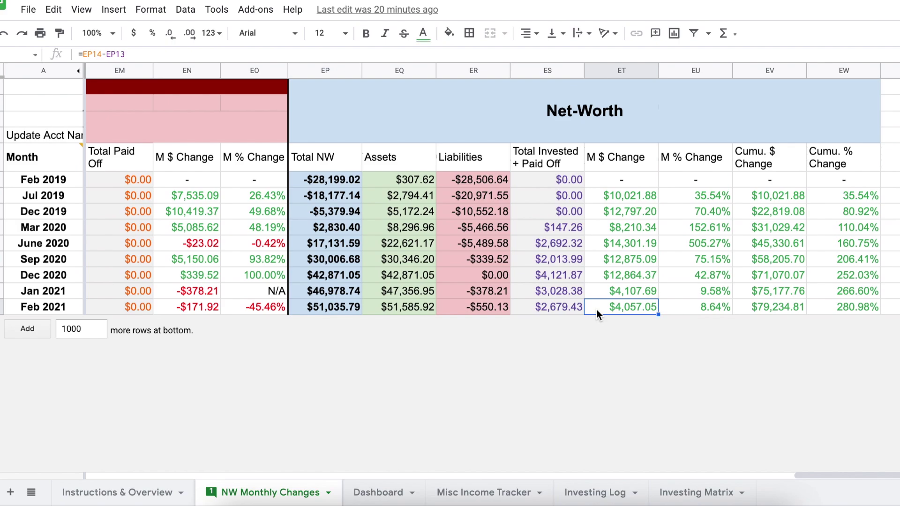
Compare Total NW for Feb 2019 and Feb 2021 and check the Feb 2021 cumulative dollar and percent changes
{"action": "left_click", "coordinate": [745, 309]}
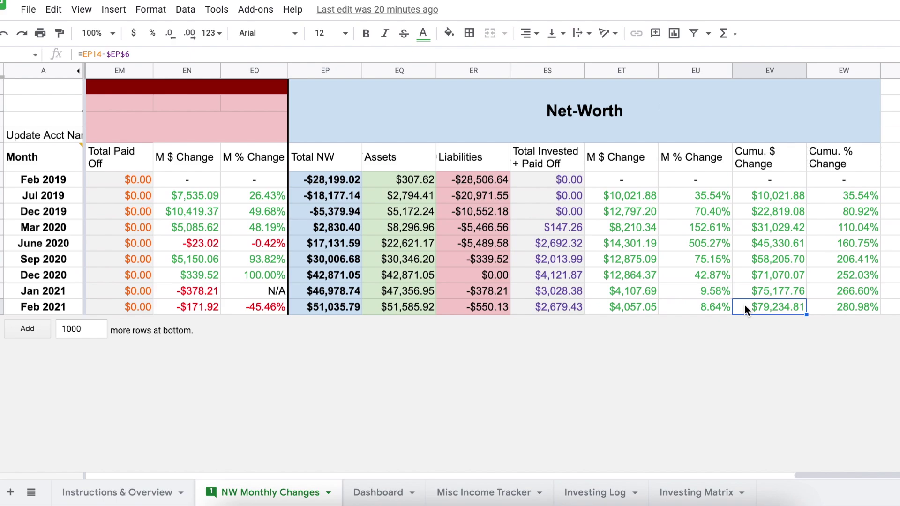
{"action": "left_click", "coordinate": [344, 180]}
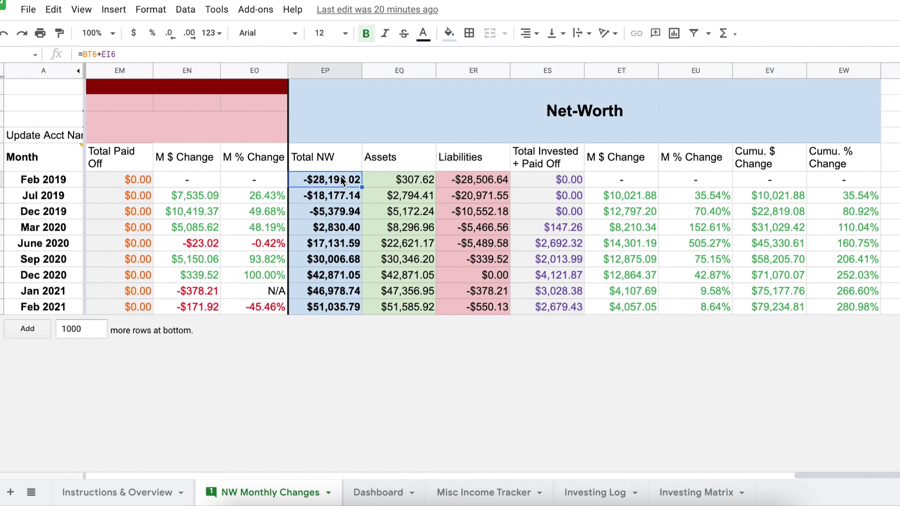
{"action": "left_click", "coordinate": [328, 312]}
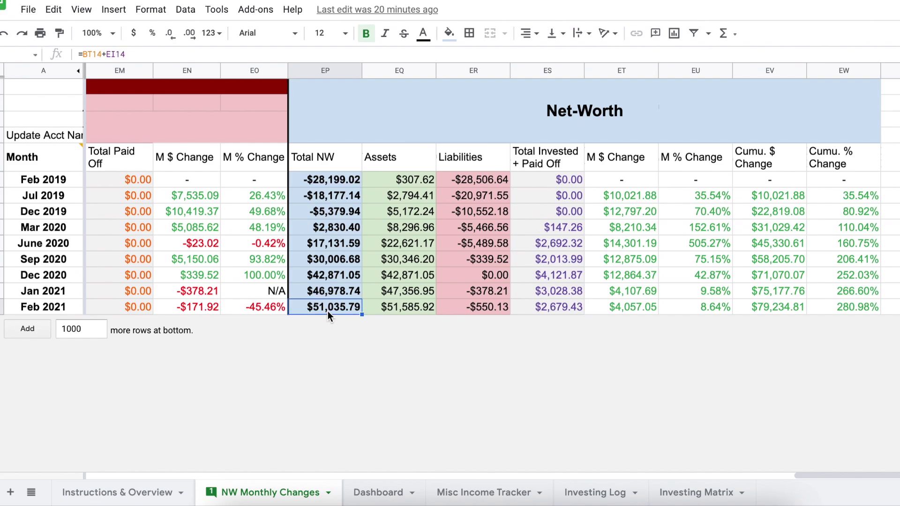
{"action": "left_click", "coordinate": [748, 305]}
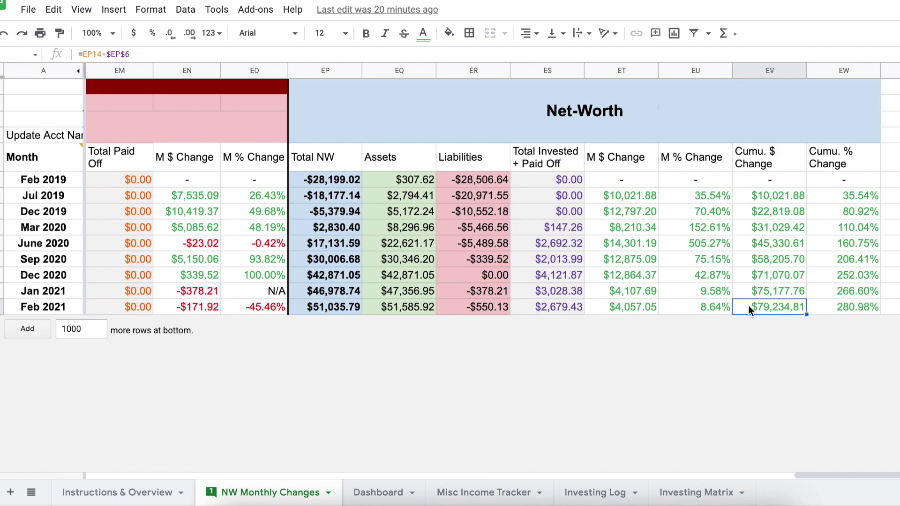
{"action": "left_click", "coordinate": [826, 308]}
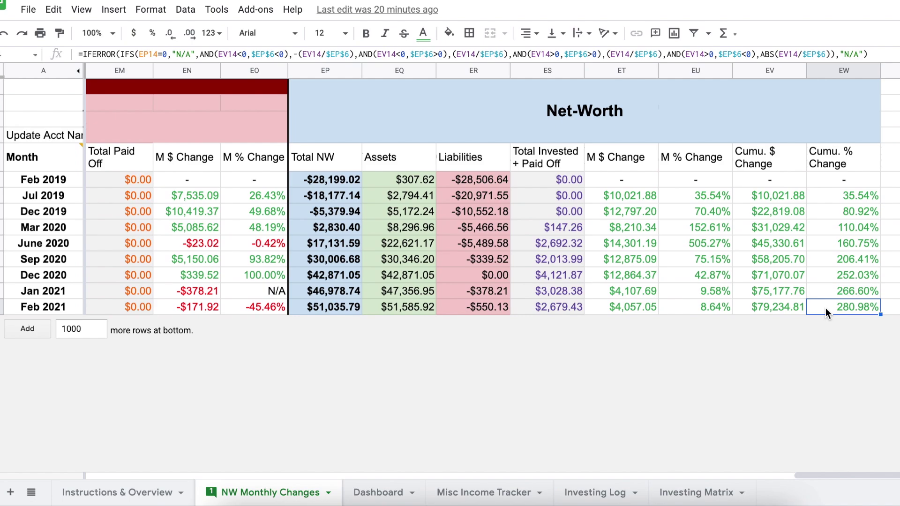
{"action": "left_click", "coordinate": [301, 309]}
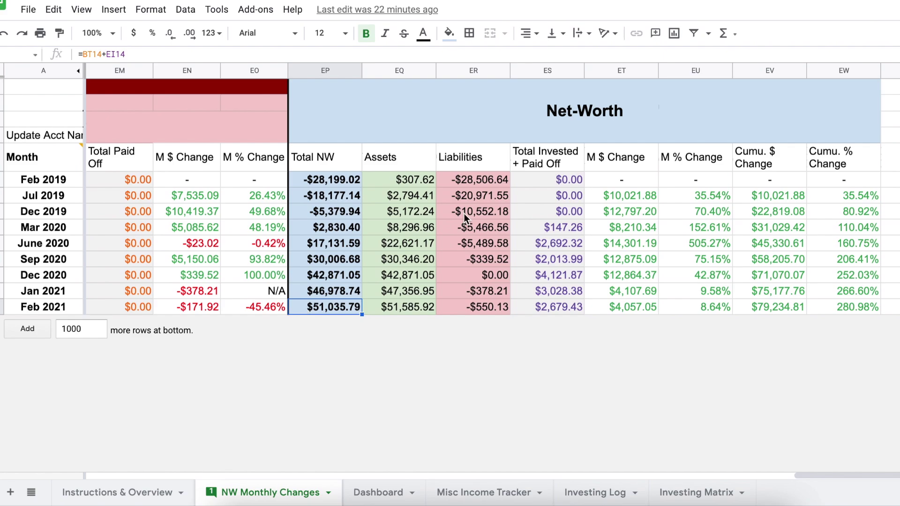
On the Dashboard sheet, choose 2/1/2021 as the month for the net-worth breakdown
{"action": "left_click", "coordinate": [379, 496]}
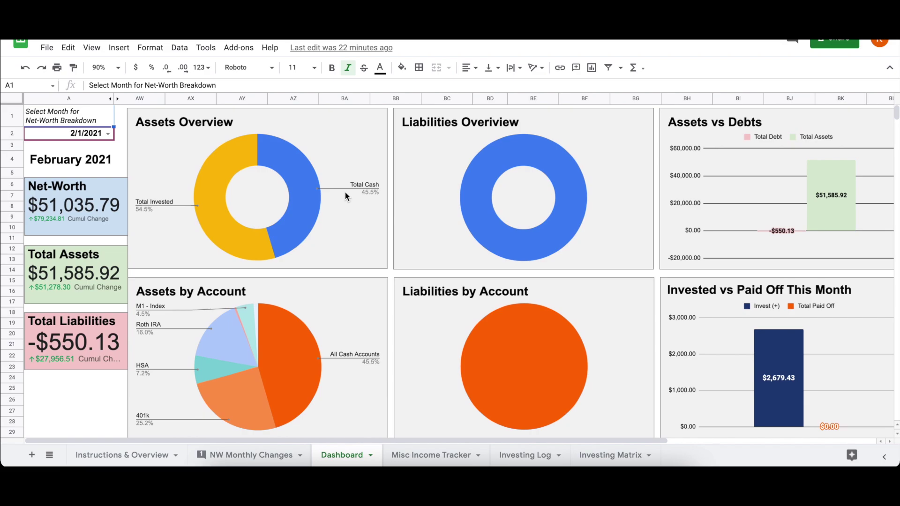
{"action": "left_click", "coordinate": [107, 134]}
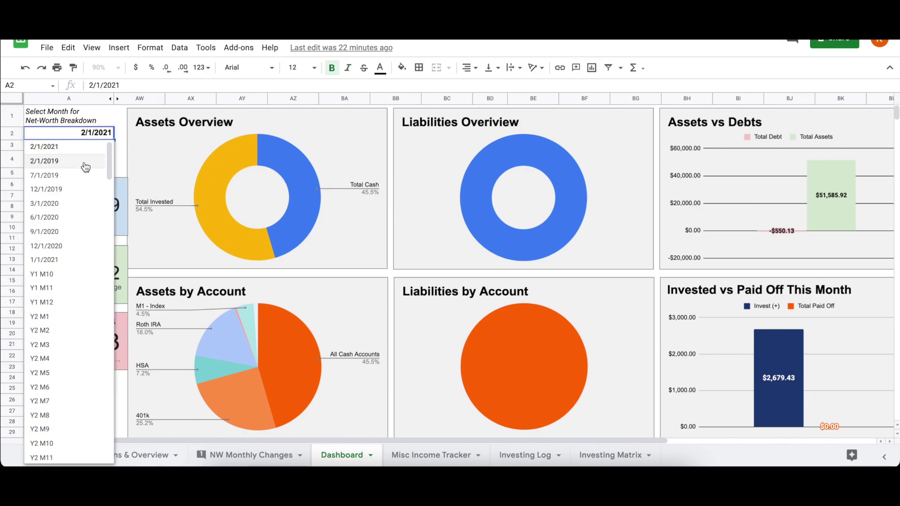
{"action": "left_click", "coordinate": [100, 147]}
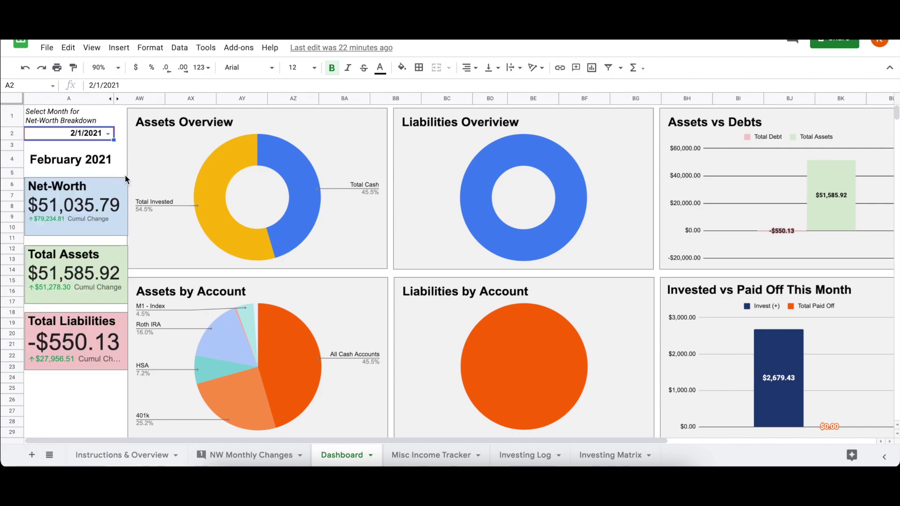
Look over the Dashboard's Net-Worth, Total Assets and Total Liabilities scorecards and the asset, liability and investment charts for February 2021
{"action": "left_click", "coordinate": [98, 165]}
{"action": "left_click", "coordinate": [111, 205]}
{"action": "left_click", "coordinate": [111, 299]}
{"action": "left_click", "coordinate": [114, 338]}
{"action": "scroll", "coordinate": [150, 253], "scroll_direction": "right", "scroll_amount": 3}
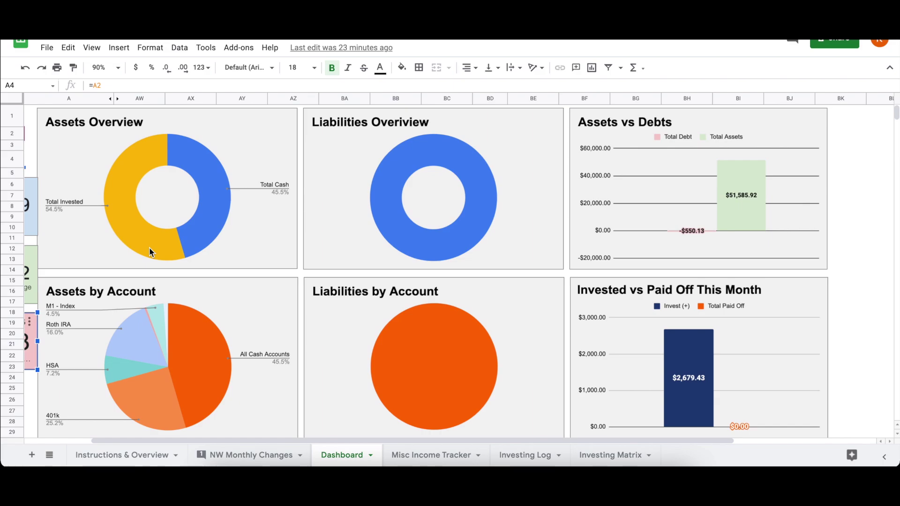
{"action": "left_click", "coordinate": [287, 304]}
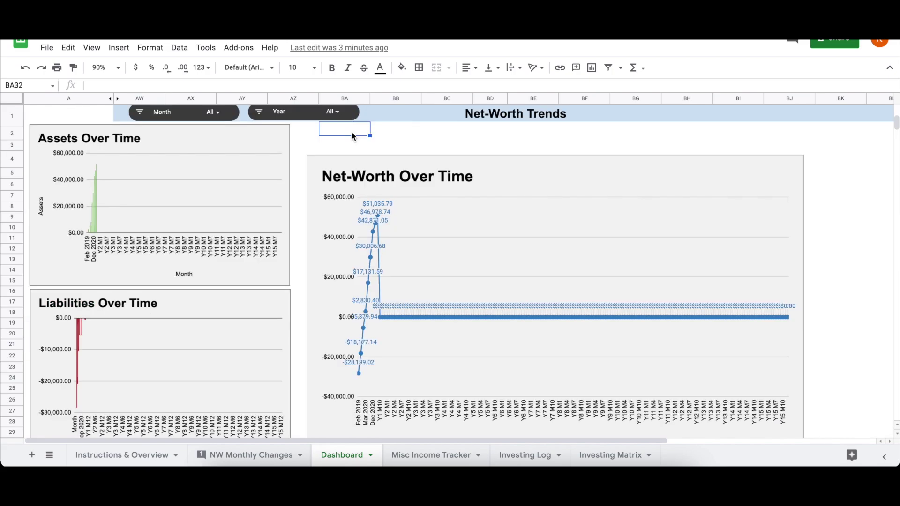
Filter the Net-Worth Trends charts by Month with the condition that the date is before today
{"action": "left_click", "coordinate": [224, 117]}
{"action": "left_click", "coordinate": [173, 133]}
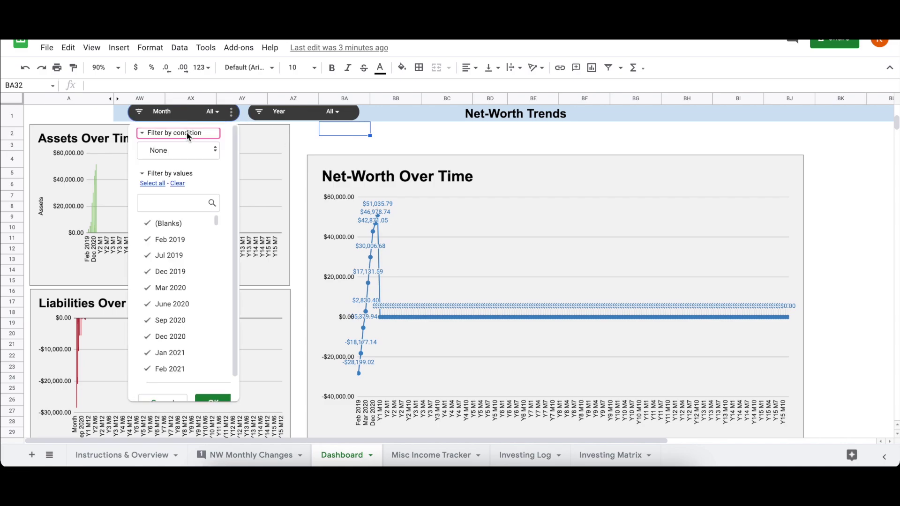
{"action": "left_click", "coordinate": [192, 150]}
{"action": "left_click", "coordinate": [217, 335]}
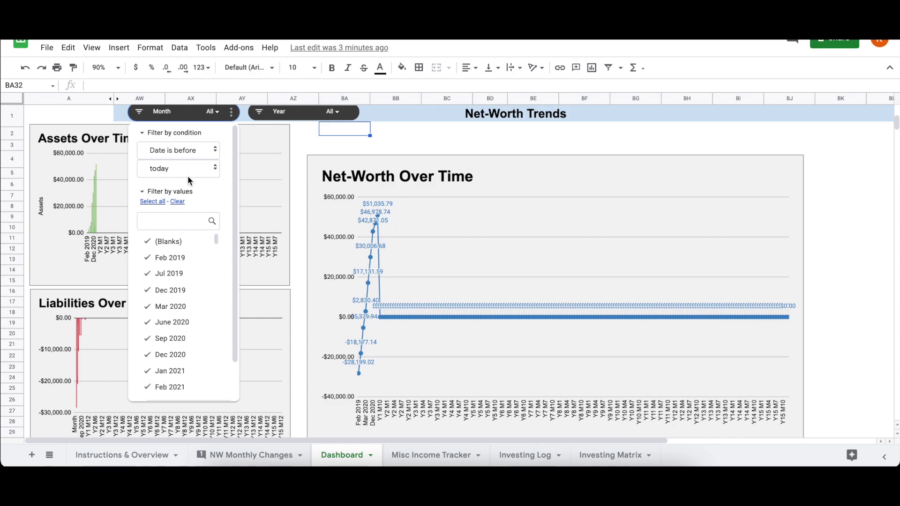
{"action": "scroll", "coordinate": [207, 178], "scroll_direction": "down", "scroll_amount": 2}
{"action": "left_click", "coordinate": [219, 378]}
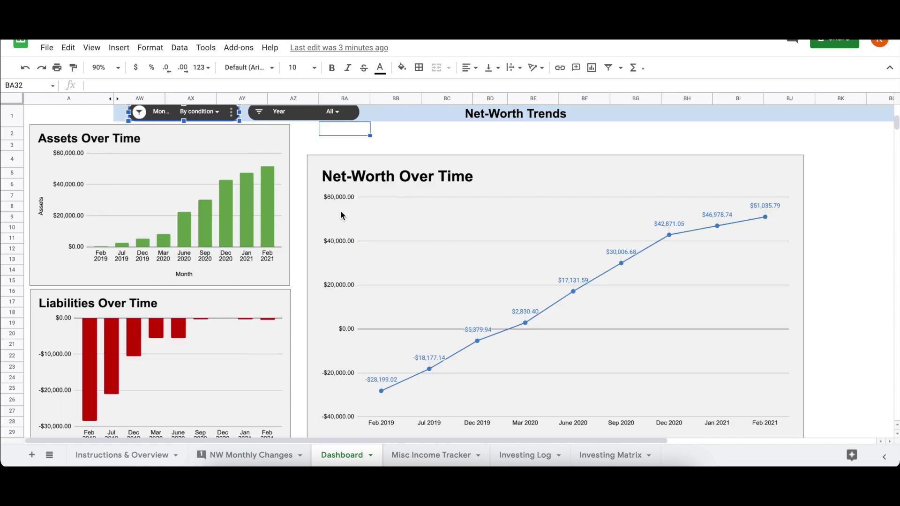
{"action": "left_click", "coordinate": [328, 135]}
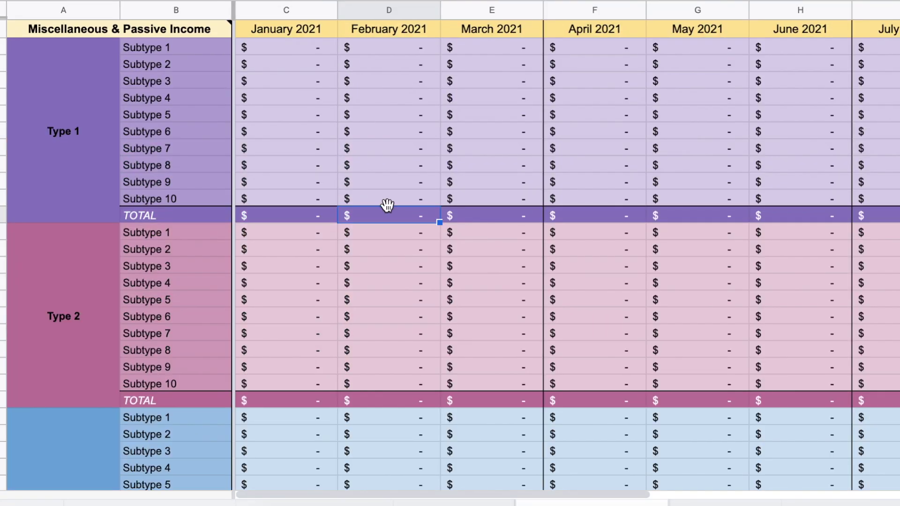
Look through the Miscellaneous & Passive Income template's types, subtypes and monthly columns
{"action": "scroll", "coordinate": [387, 204], "scroll_direction": "down", "scroll_amount": 10}
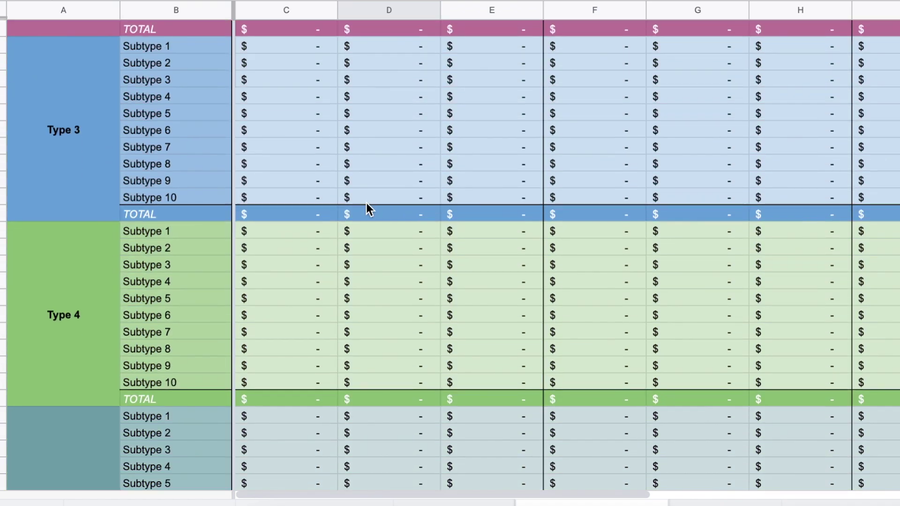
{"action": "scroll", "coordinate": [349, 225], "scroll_direction": "down", "scroll_amount": 3}
{"action": "scroll", "coordinate": [350, 225], "scroll_direction": "up", "scroll_amount": 13}
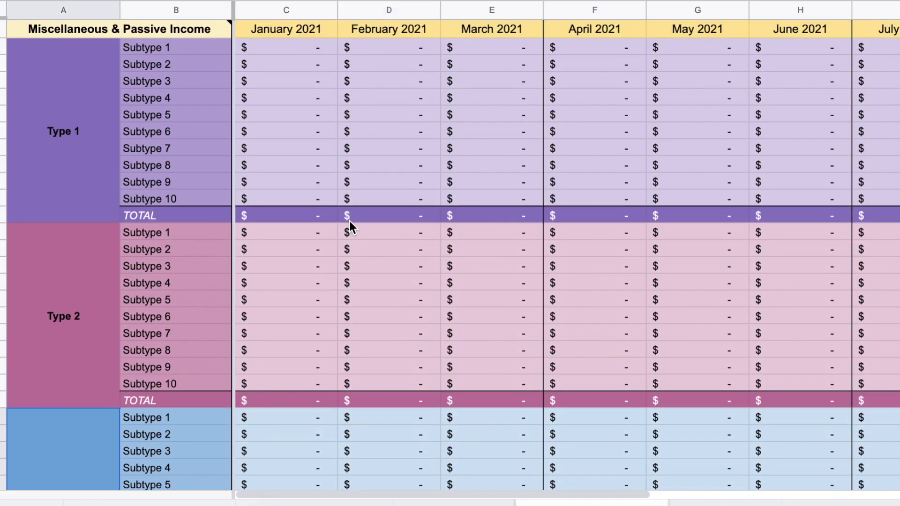
{"action": "mouse_move", "coordinate": [92, 27]}
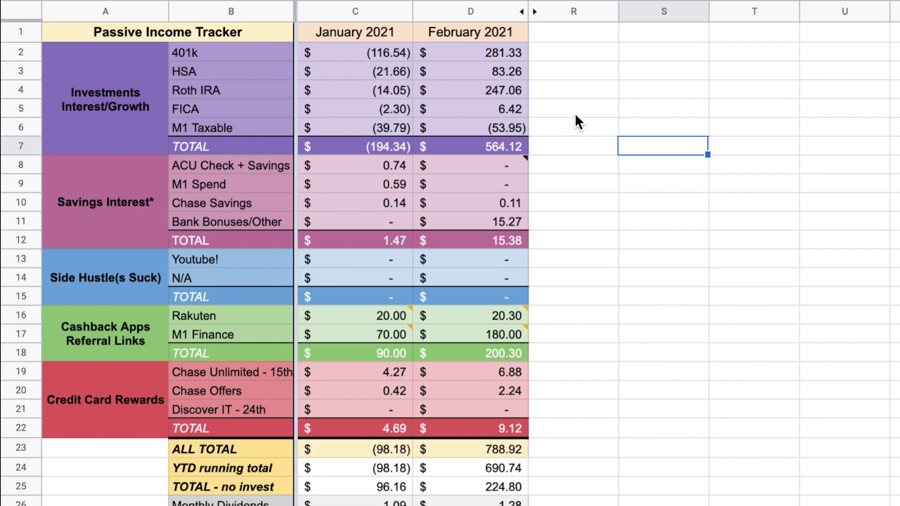
Review the February 2021 column of the Passive Income Tracker, focusing on the Investments Interest/Growth entries and their total
{"action": "left_click", "coordinate": [490, 10]}
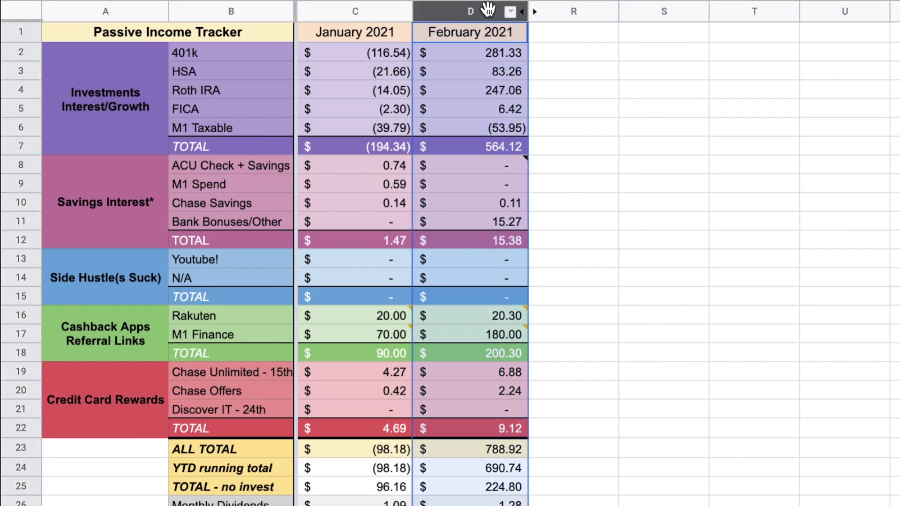
{"action": "left_click", "coordinate": [608, 186]}
{"action": "left_click_drag", "start_coordinate": [485, 55], "coordinate": [458, 86]}
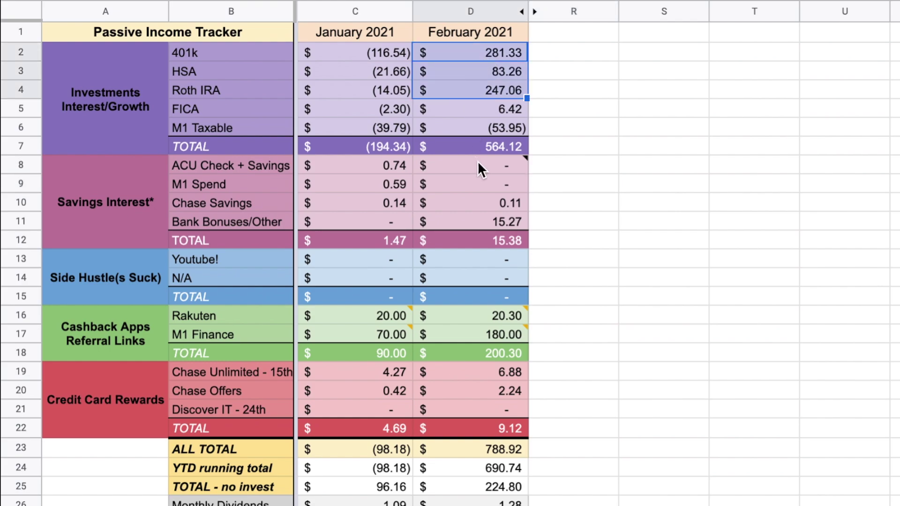
{"action": "left_click", "coordinate": [474, 147]}
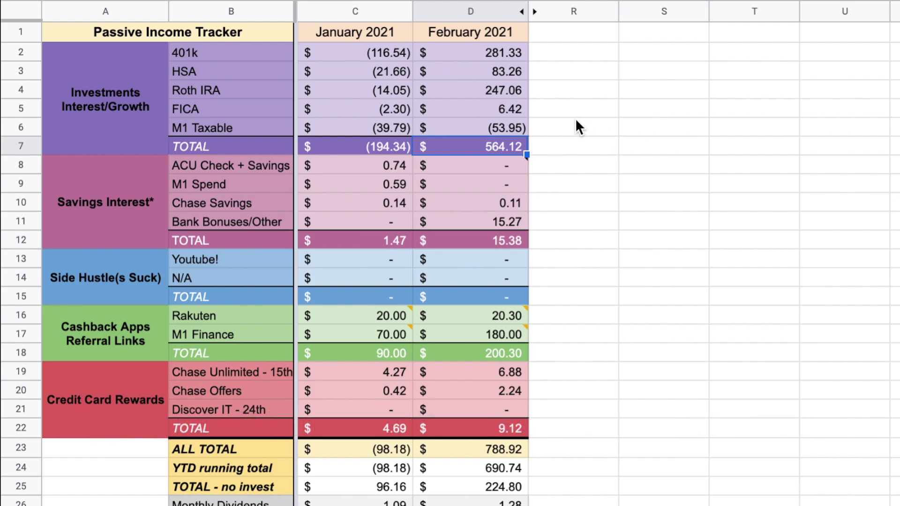
Review the February 2021 M1 Taxable entry and the Savings Interest total, Bank Bonuses/Other and Chase Savings entries
{"action": "left_click", "coordinate": [484, 123]}
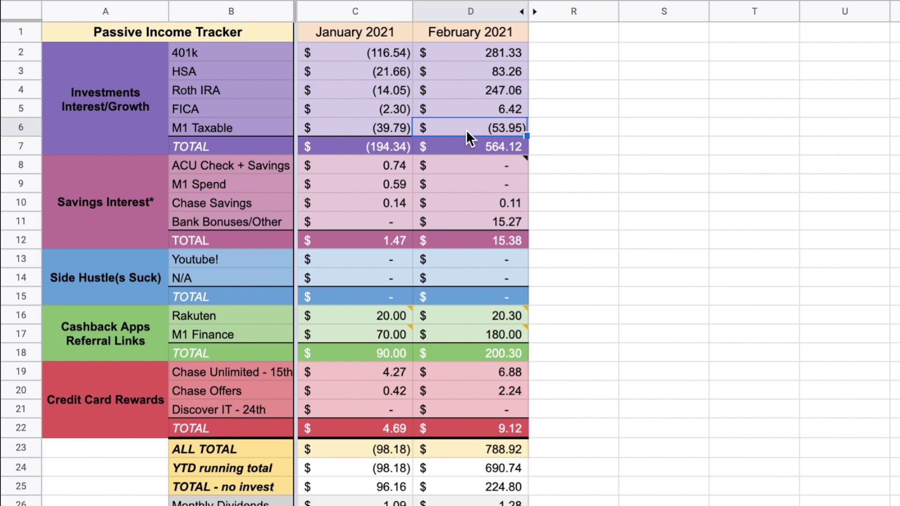
{"action": "left_click", "coordinate": [511, 241]}
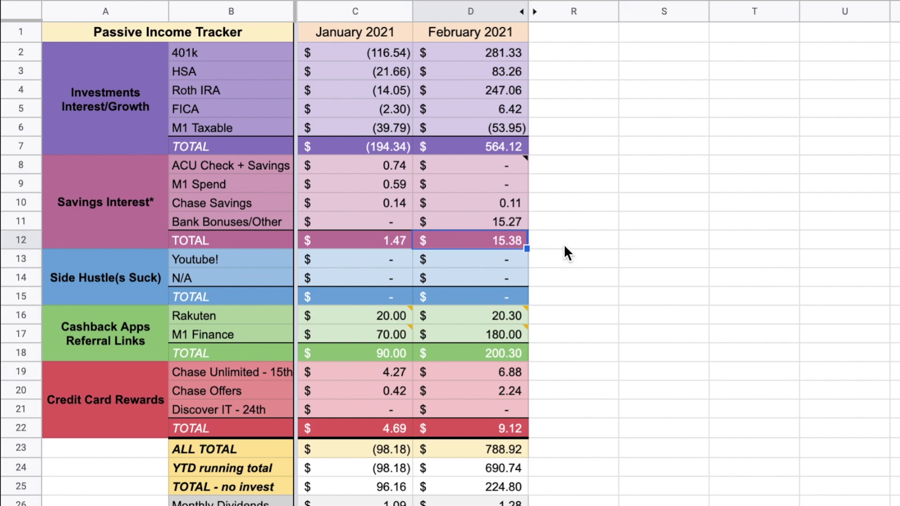
{"action": "left_click", "coordinate": [468, 221]}
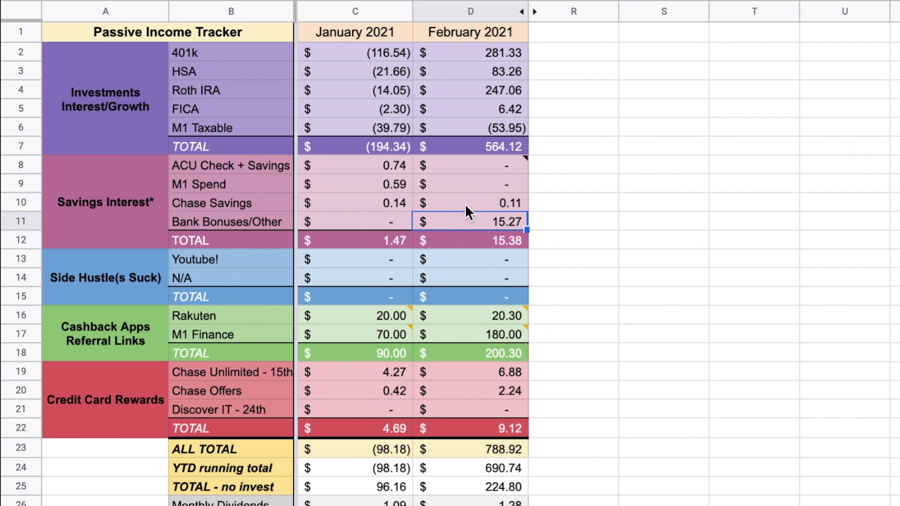
{"action": "left_click", "coordinate": [465, 204]}
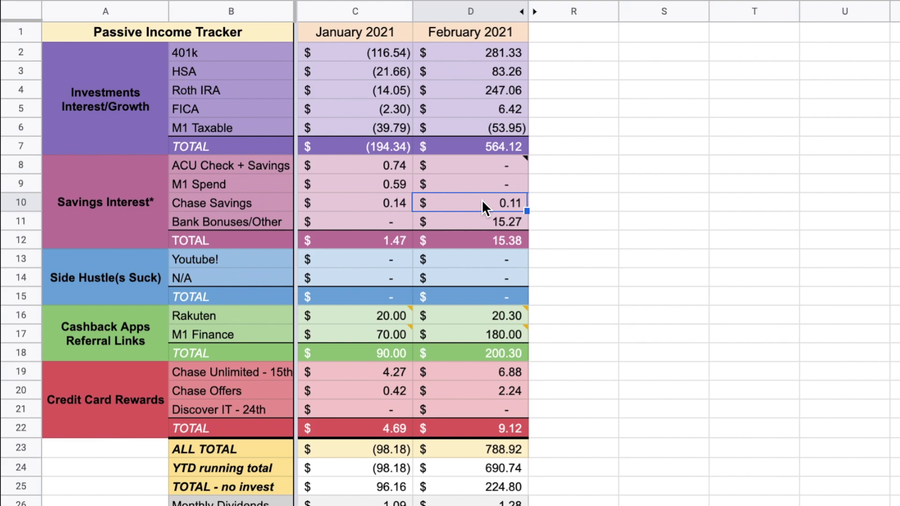
Go through the February 2021 Side Hustle(s) entries, from the Youtube! row down to the section total
{"action": "left_click", "coordinate": [455, 260]}
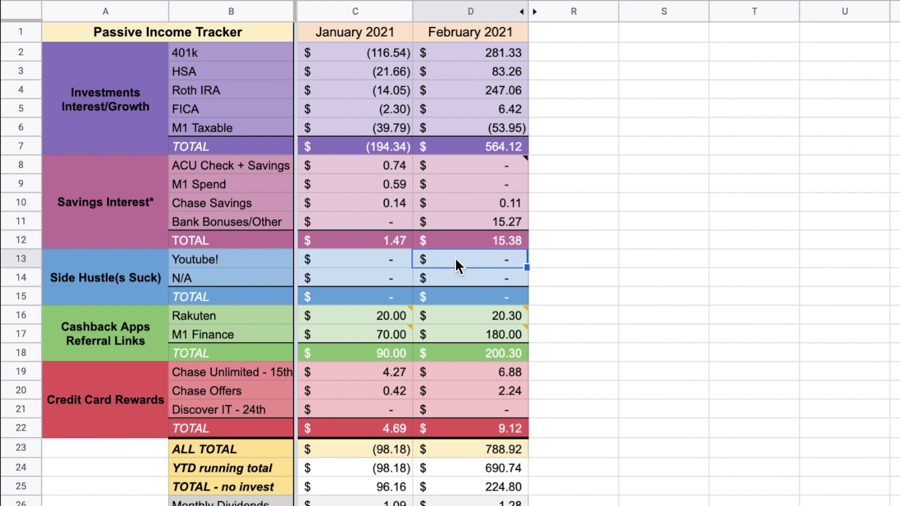
{"action": "key", "text": "Down"}
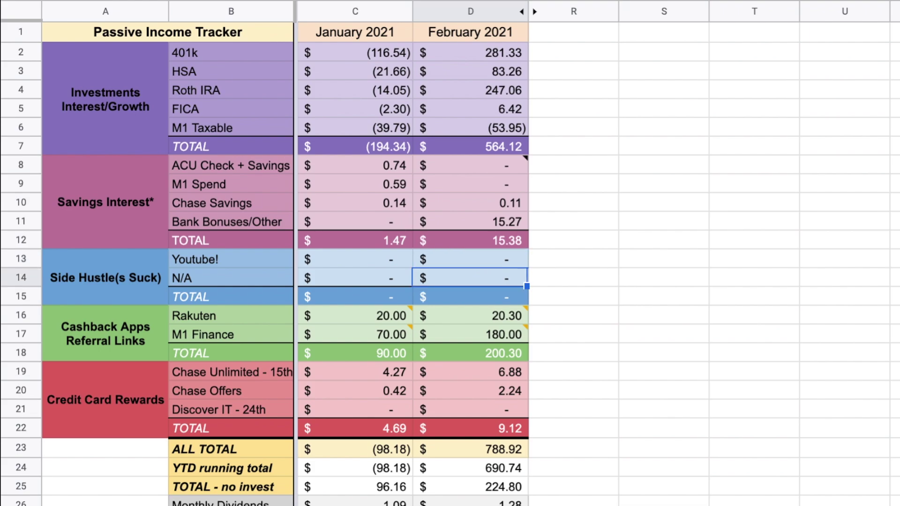
{"action": "left_click", "coordinate": [472, 259]}
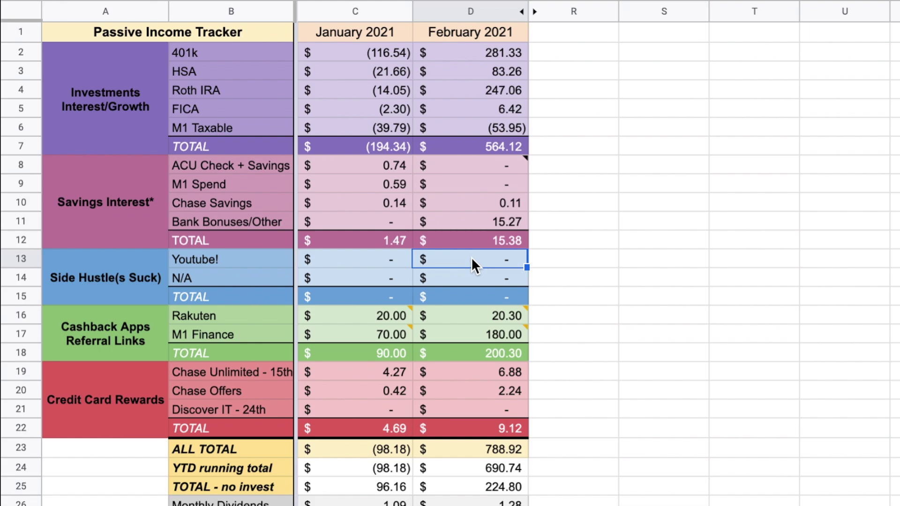
{"action": "key", "text": "Down"}
{"action": "key", "text": "Down"}
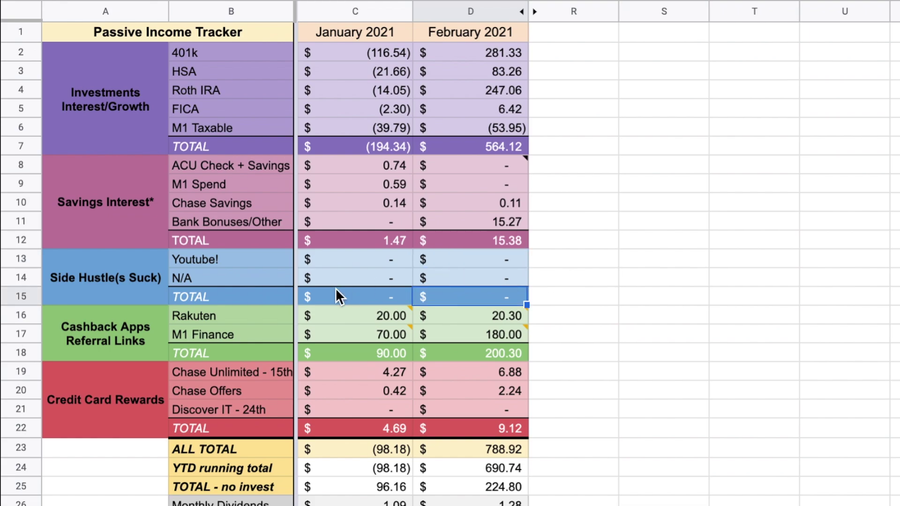
Read the comment on February's Rakuten cashback, and check the M1 Finance referral entry and the section total
{"action": "left_click", "coordinate": [504, 319]}
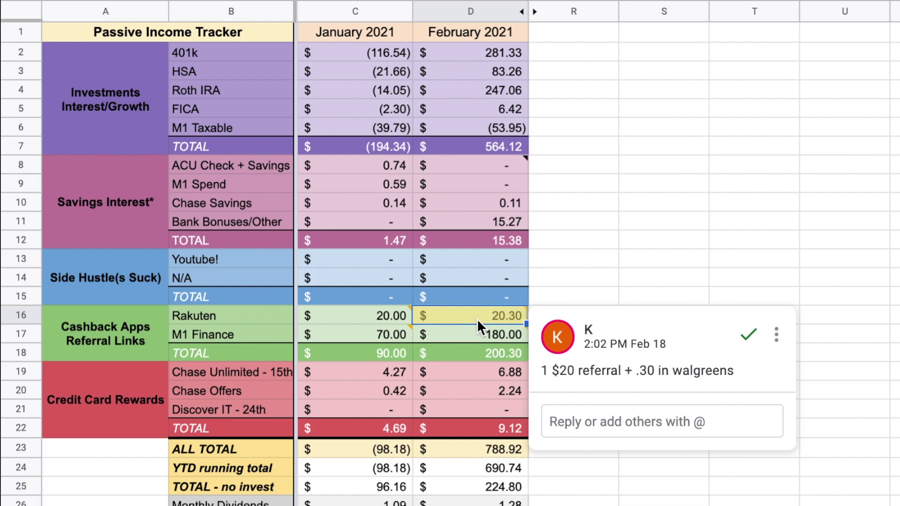
{"action": "key", "text": "Down"}
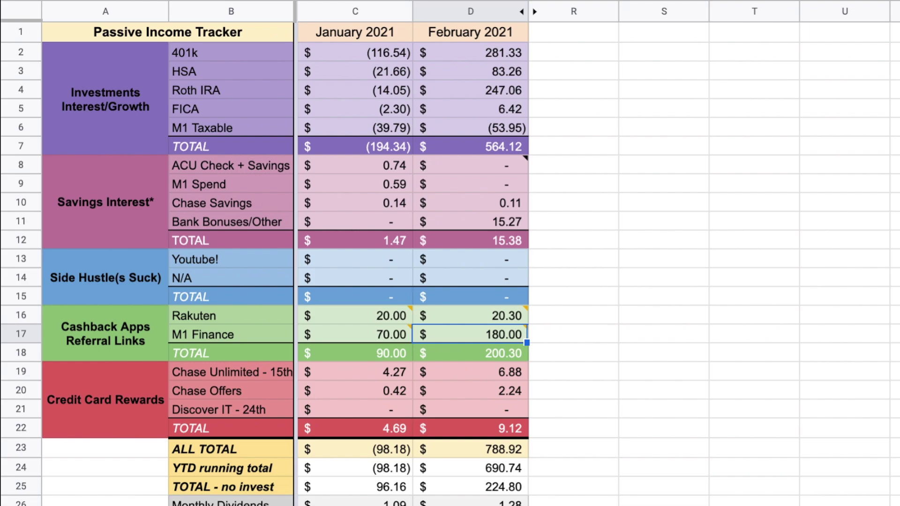
{"action": "left_click", "coordinate": [470, 353]}
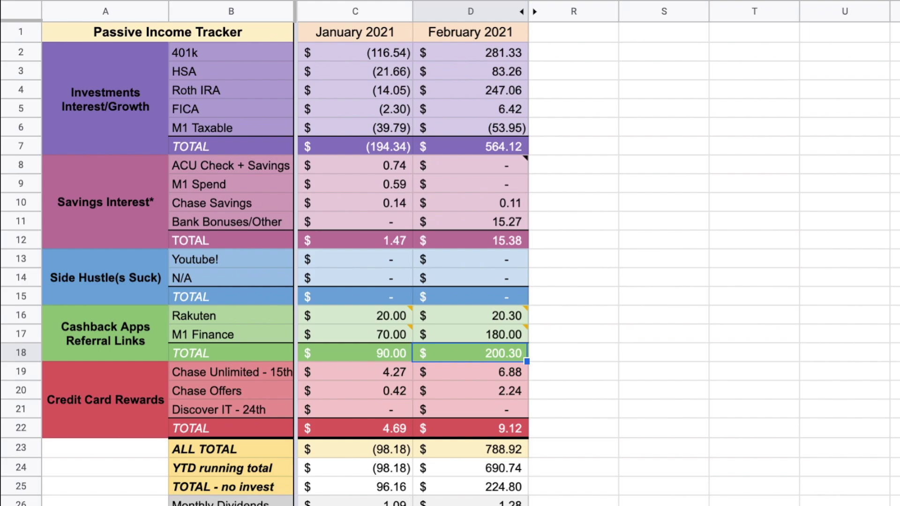
Go through February's Credit Card Rewards entries for Chase Unlimited, Chase Offers and Discover IT, down to the section total
{"action": "left_click", "coordinate": [470, 371]}
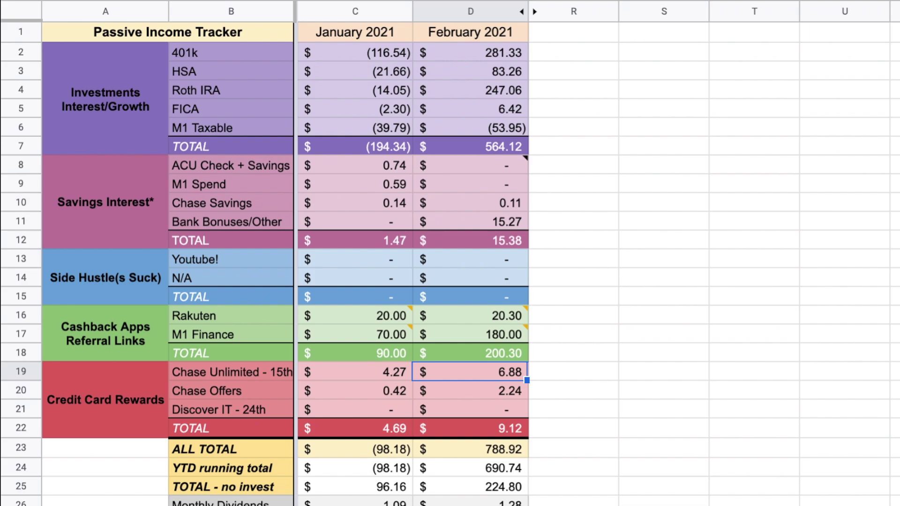
{"action": "key", "text": "Down"}
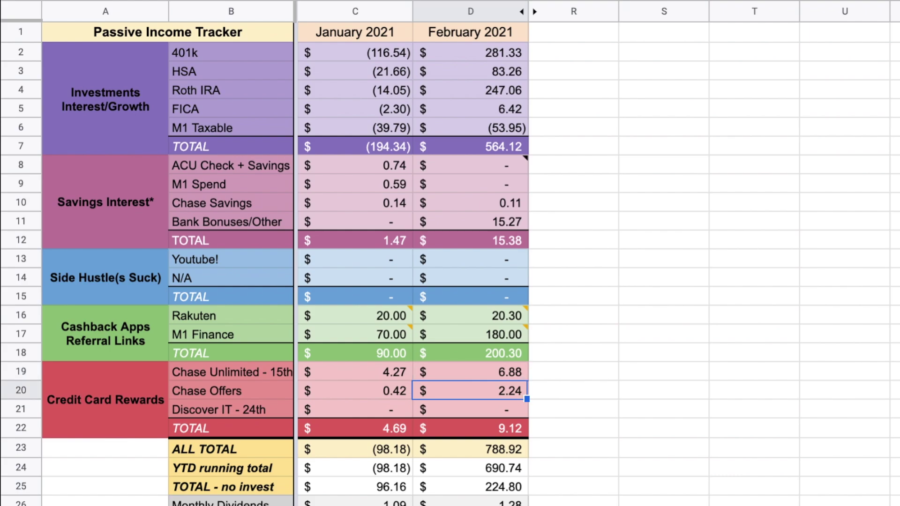
{"action": "key", "text": "Down"}
{"action": "key", "text": "Down"}
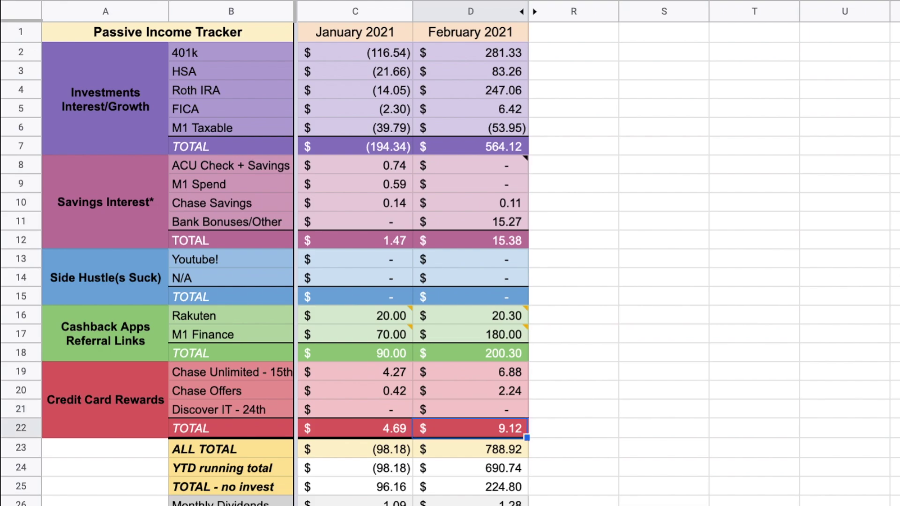
Review February's summary rows from ALL TOTAL to # Investing Days, comparing them with the January and February Investments Interest/Growth entries
{"action": "left_click", "coordinate": [446, 455]}
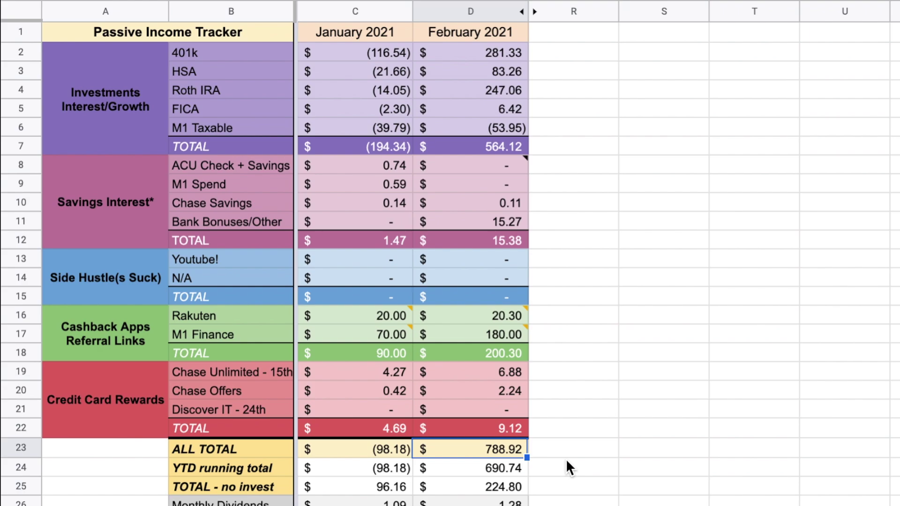
{"action": "key", "text": "Down"}
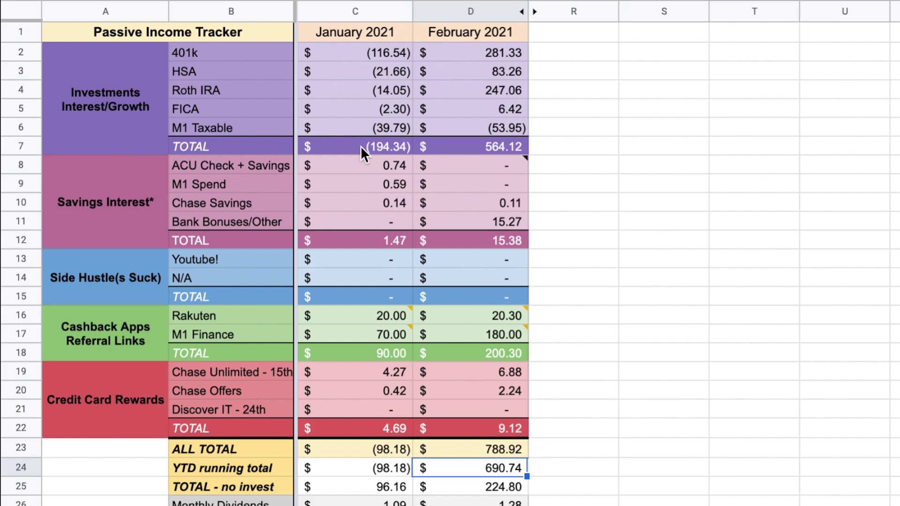
{"action": "left_click_drag", "start_coordinate": [362, 153], "coordinate": [368, 58]}
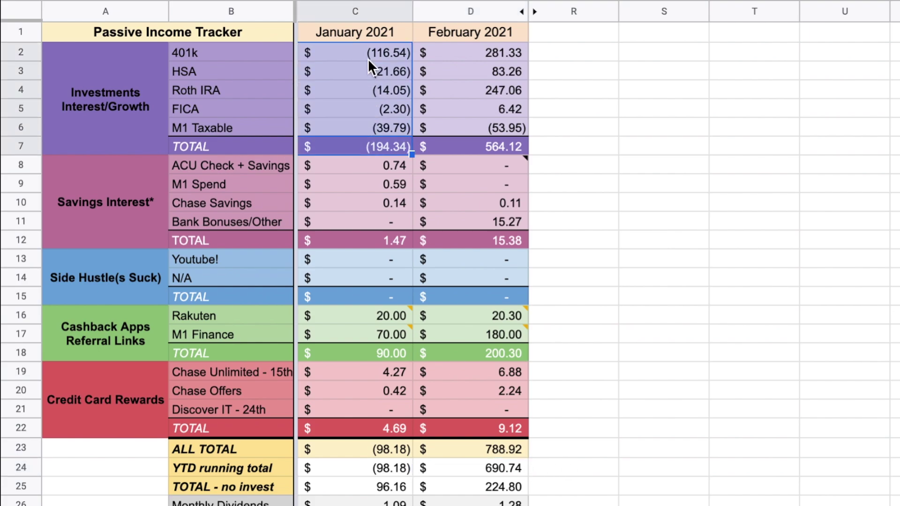
{"action": "left_click", "coordinate": [476, 484]}
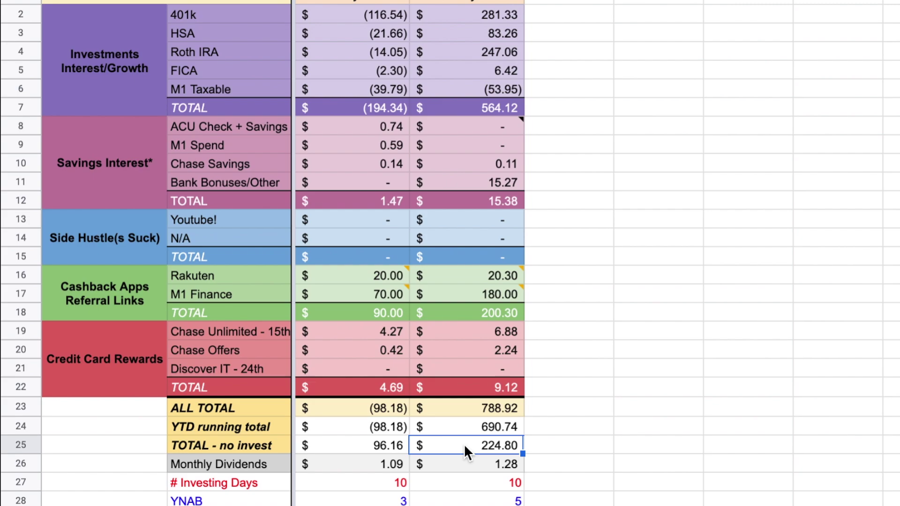
{"action": "key", "text": "Down"}
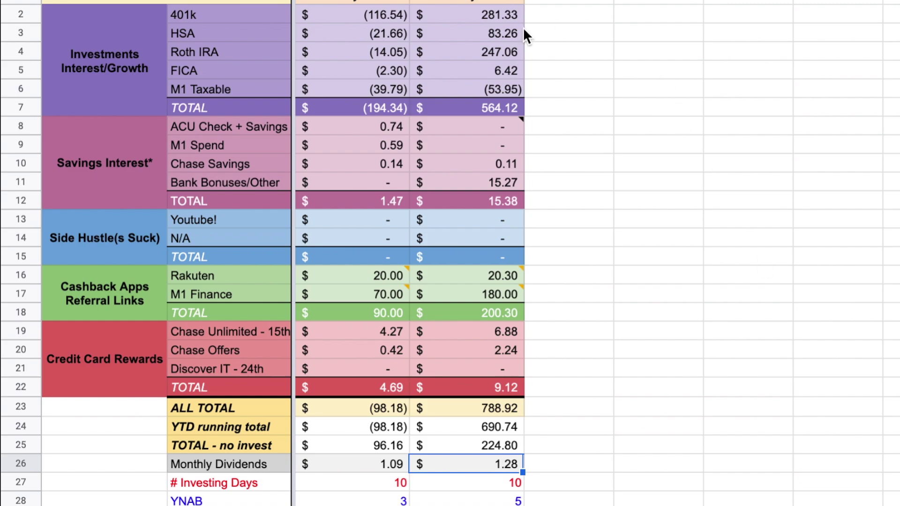
{"action": "left_click_drag", "start_coordinate": [483, 22], "coordinate": [482, 87]}
{"action": "left_click", "coordinate": [438, 471]}
{"action": "key", "text": "Down"}
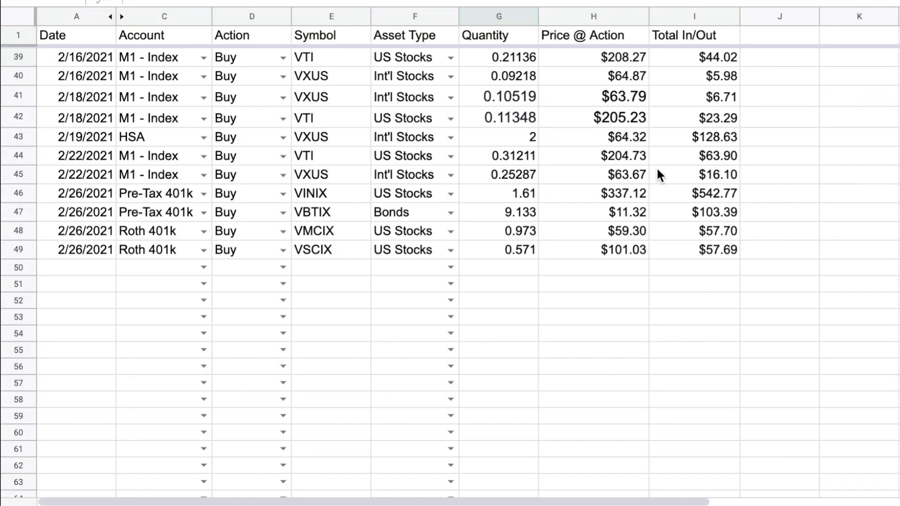
Look over the February investment buys and the Actual Invest 2021 table's goals, account rows, asset types and overall total
{"action": "scroll", "coordinate": [656, 167], "scroll_direction": "up", "scroll_amount": 5}
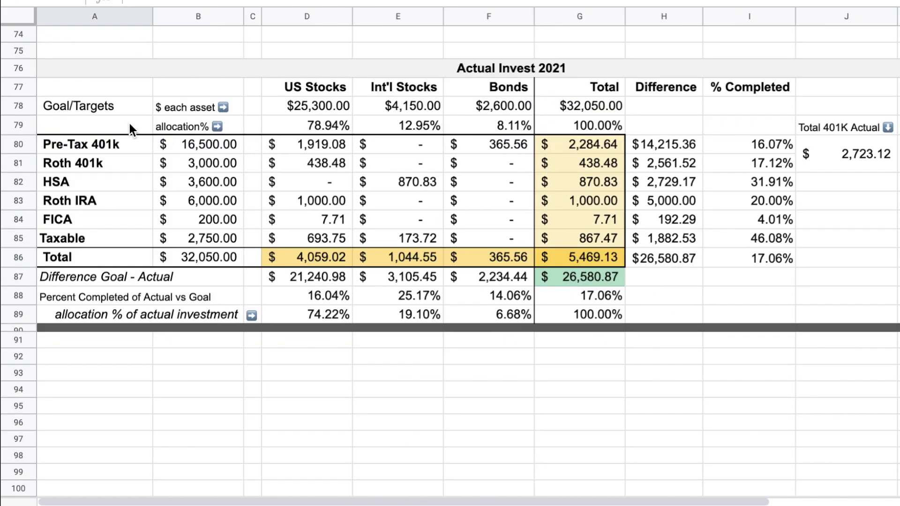
{"action": "left_click", "coordinate": [377, 200]}
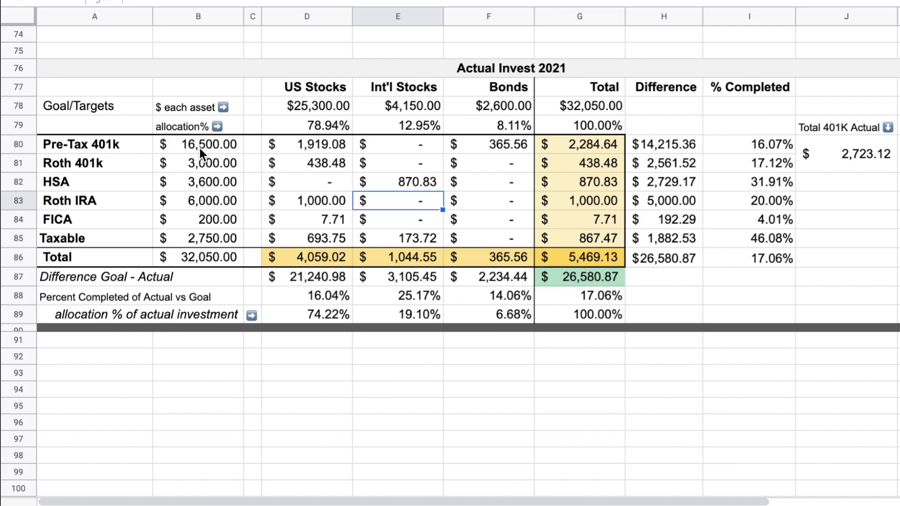
{"action": "left_click", "coordinate": [618, 262]}
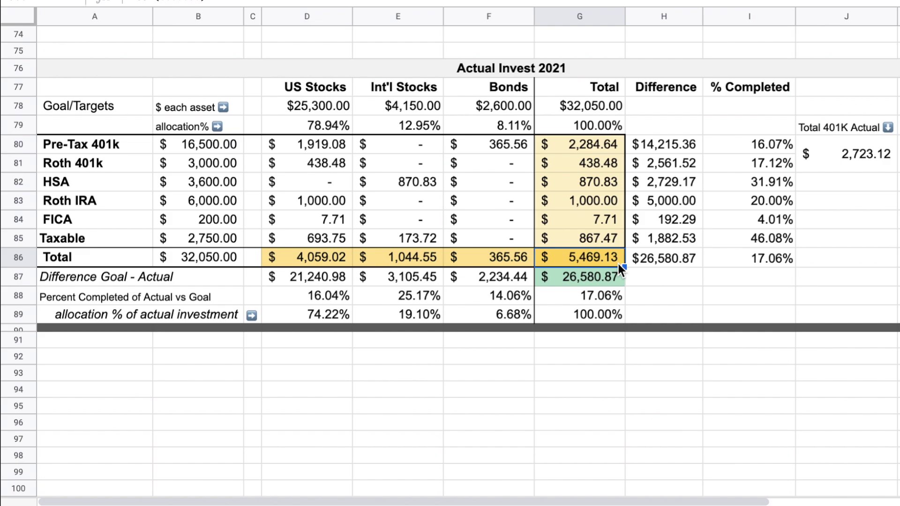
{"action": "left_click_drag", "start_coordinate": [94, 144], "coordinate": [121, 223]}
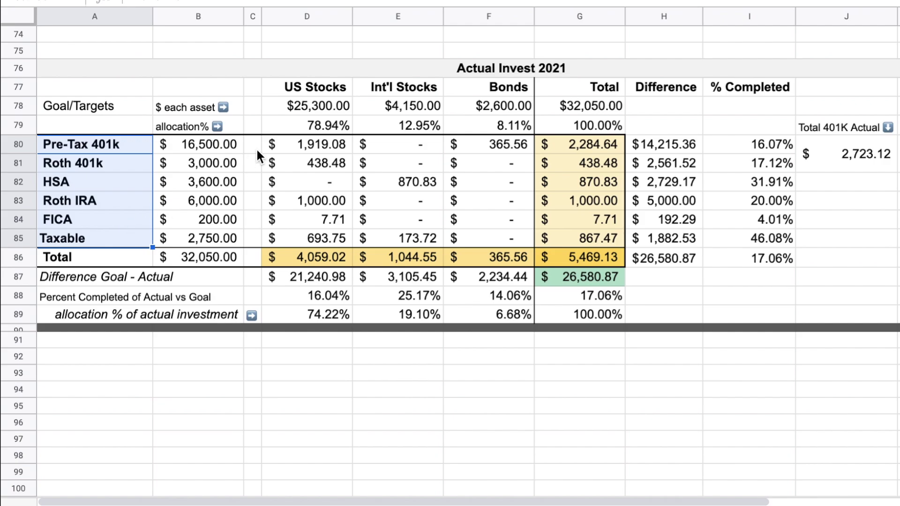
{"action": "left_click_drag", "start_coordinate": [298, 88], "coordinate": [482, 88]}
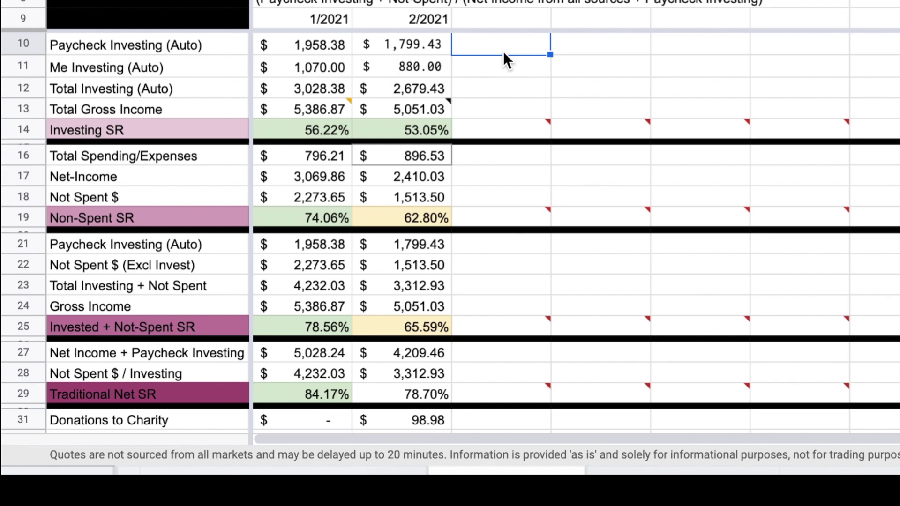
Review the 2/2021 Total Investing (Auto) figure, the Total Gross Income note and the Investing SR
{"action": "key", "text": "Left"}
{"action": "key", "text": "Down"}
{"action": "key", "text": "Down"}
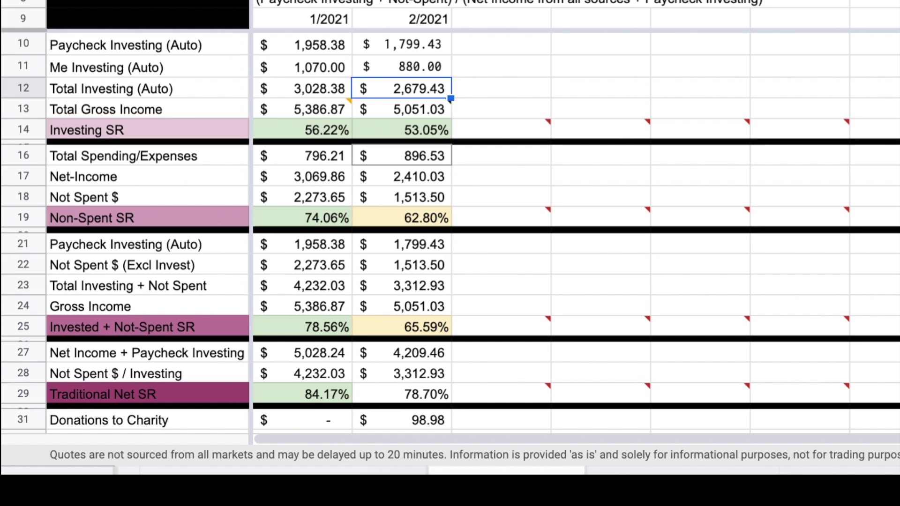
{"action": "left_click", "coordinate": [396, 110]}
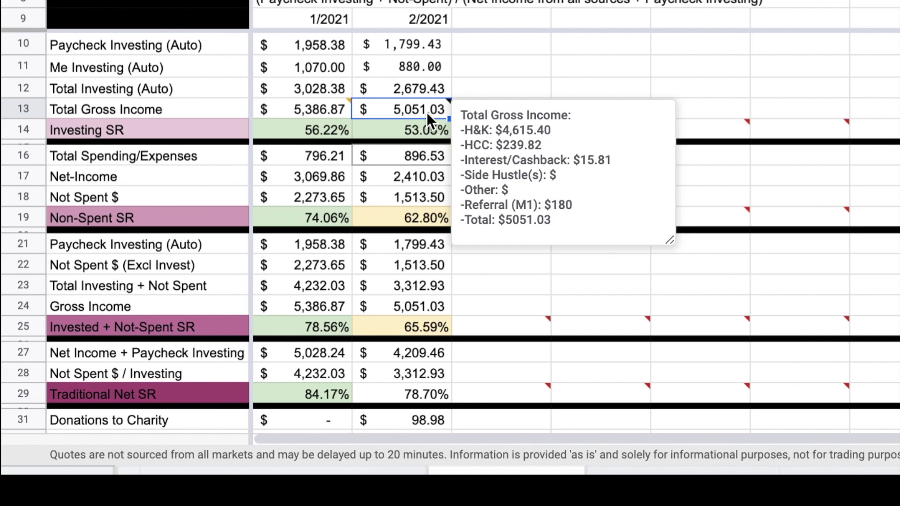
{"action": "left_click", "coordinate": [395, 130]}
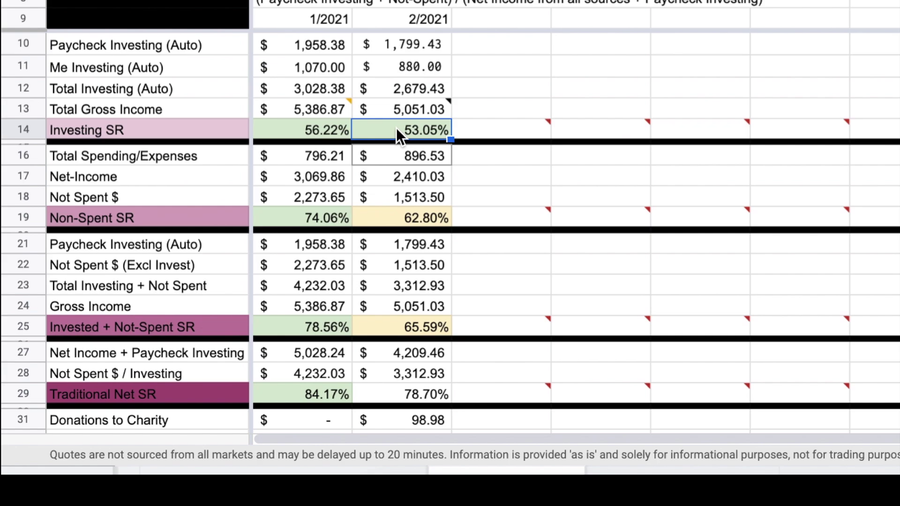
Check the 2/2021 Net-Income, Total Spending/Expenses and Non-Spent SR cells
{"action": "left_click", "coordinate": [430, 182]}
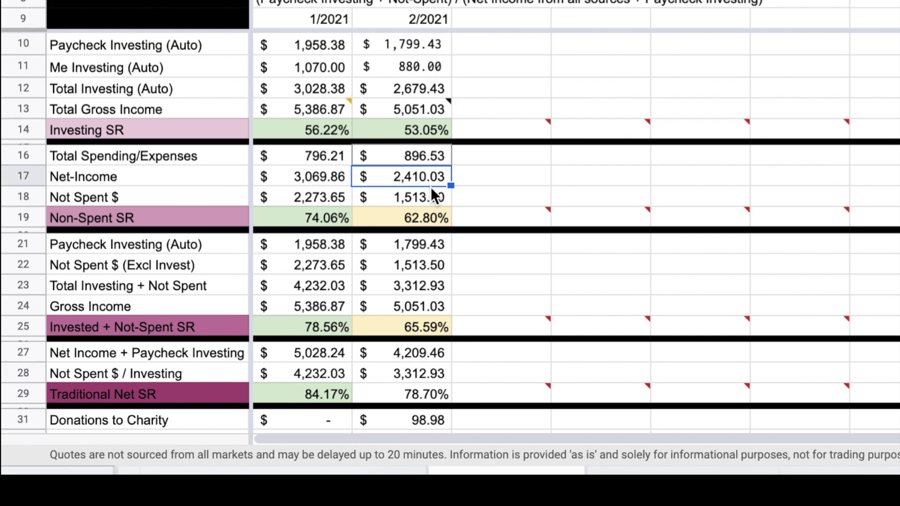
{"action": "left_click", "coordinate": [383, 159]}
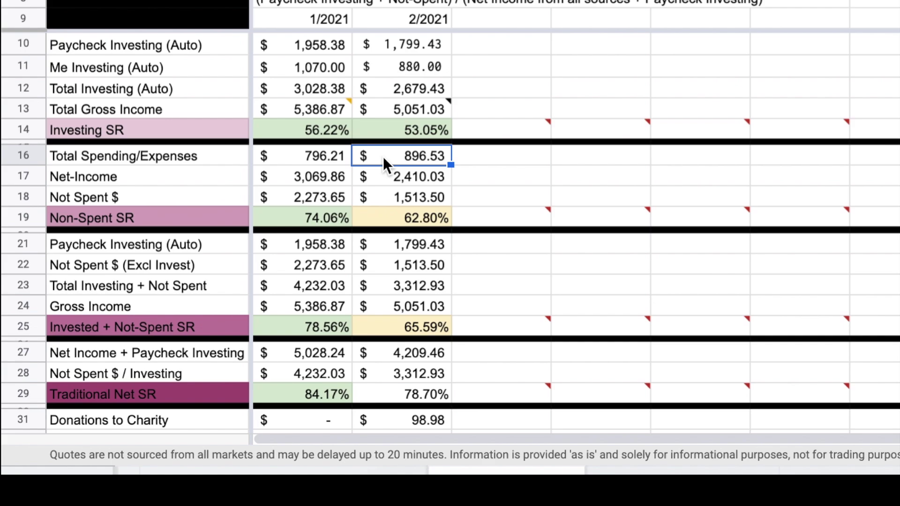
{"action": "left_click", "coordinate": [392, 216]}
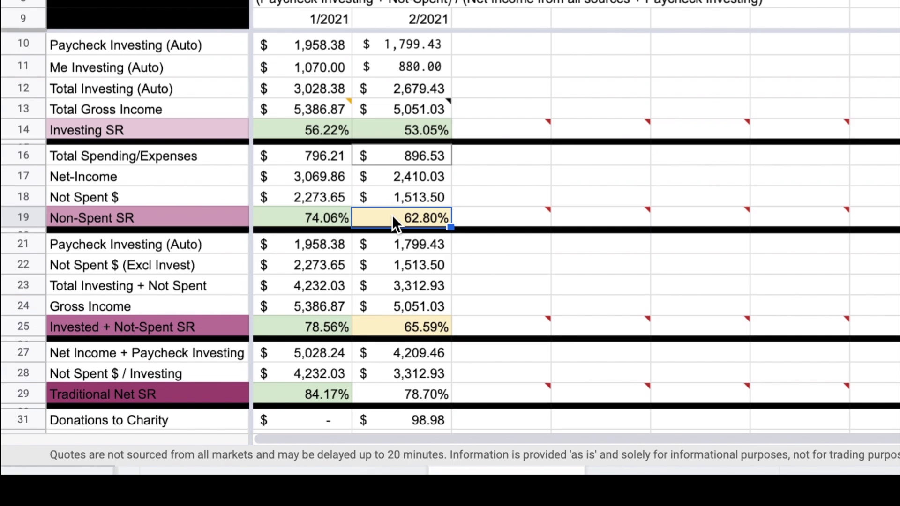
Examine the 2/2021 Total Investing + Not Spent and Gross Income figures behind the Invested + Not-Spent SR
{"action": "key", "text": "Down"}
{"action": "key", "text": "Down"}
{"action": "key", "text": "Down"}
{"action": "key", "text": "Down"}
{"action": "key", "text": "Right"}
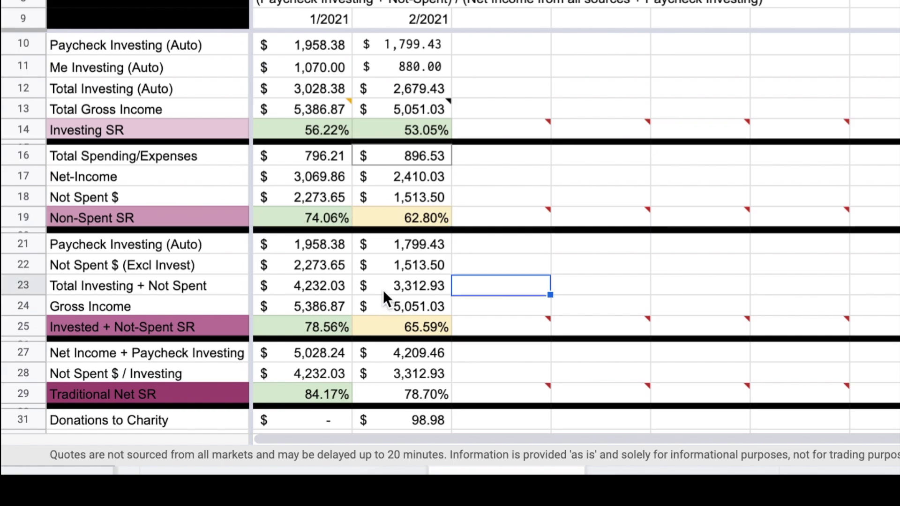
{"action": "key", "text": "Left"}
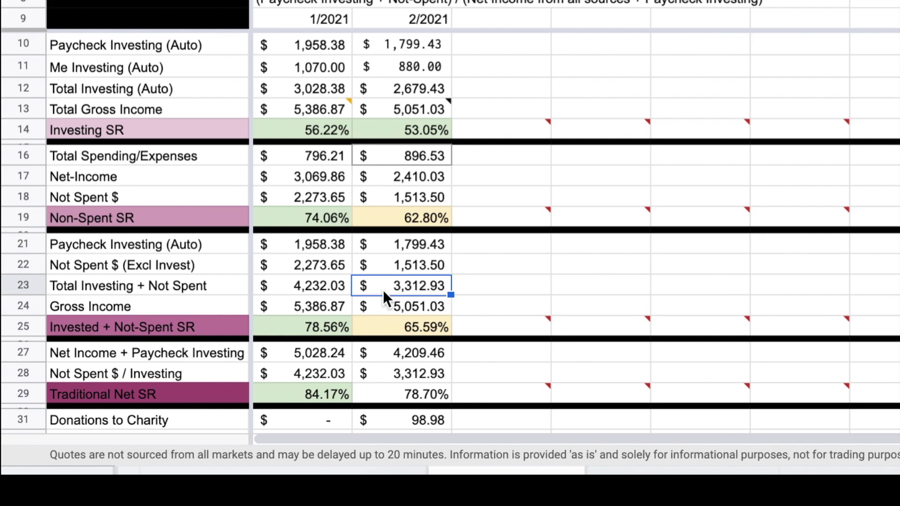
{"action": "key", "text": "Down"}
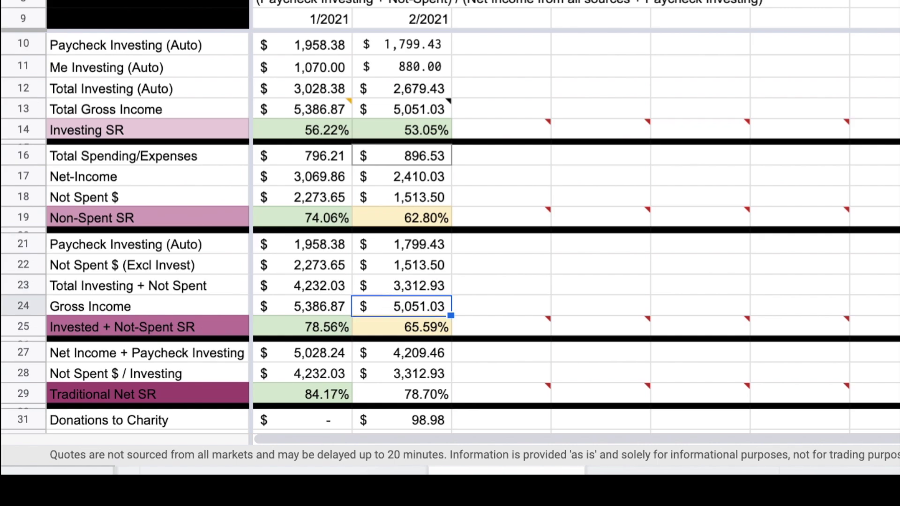
{"action": "key", "text": "Down"}
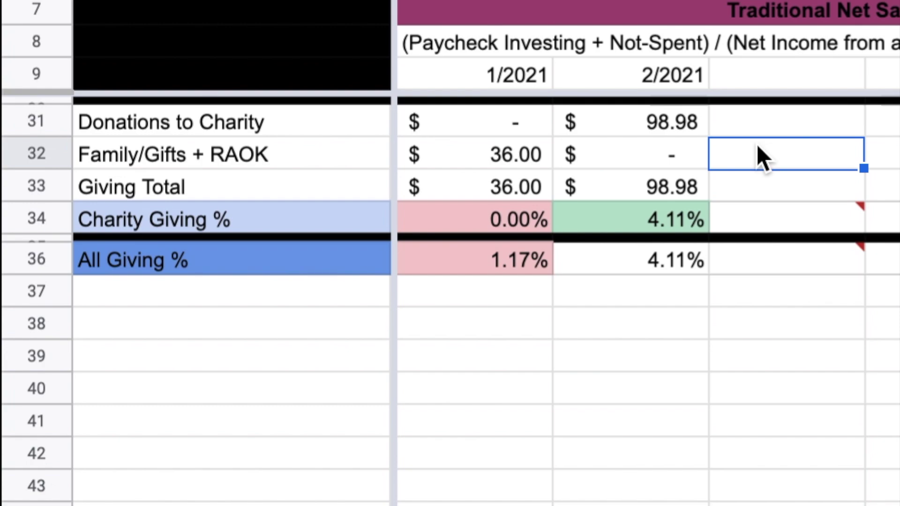
Check the 2/2021 Donations to Charity, Family/Gifts + RAOK, Giving Total and Charity Giving % cells
{"action": "left_click", "coordinate": [615, 127]}
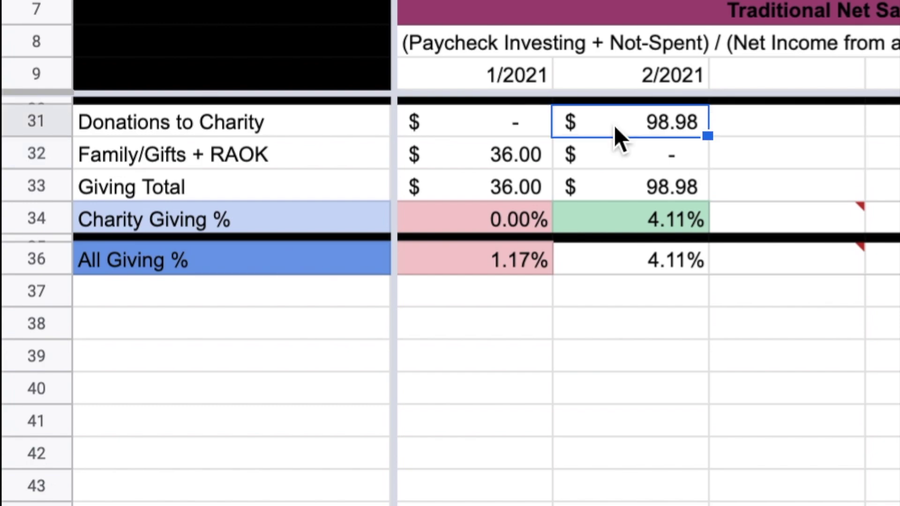
{"action": "key", "text": "Down"}
{"action": "key", "text": "Down"}
{"action": "key", "text": "Down"}
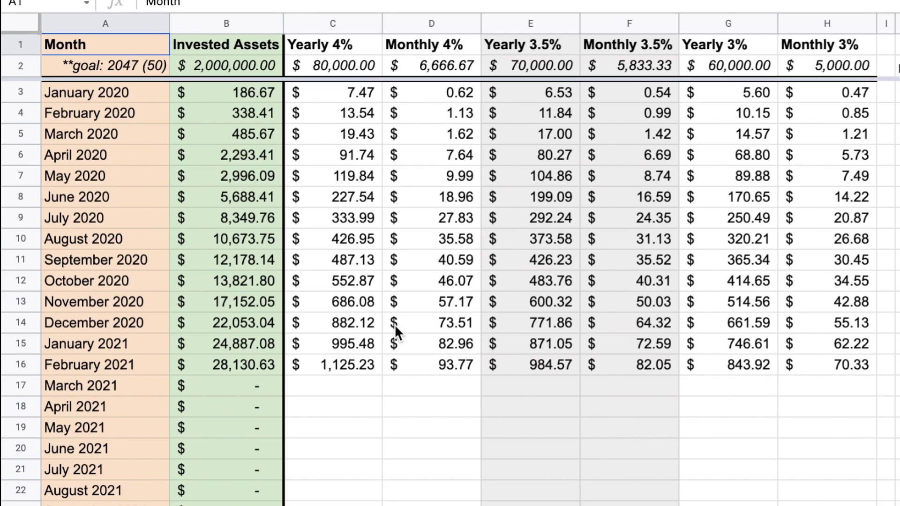
Review the February 2021 row's Invested Assets and Yearly 4% amounts
{"action": "left_click", "coordinate": [9, 360]}
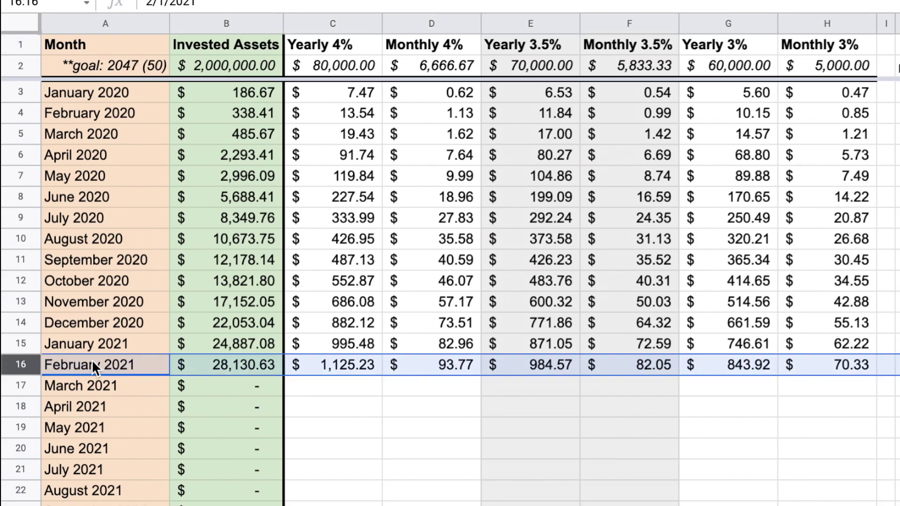
{"action": "left_click", "coordinate": [197, 362]}
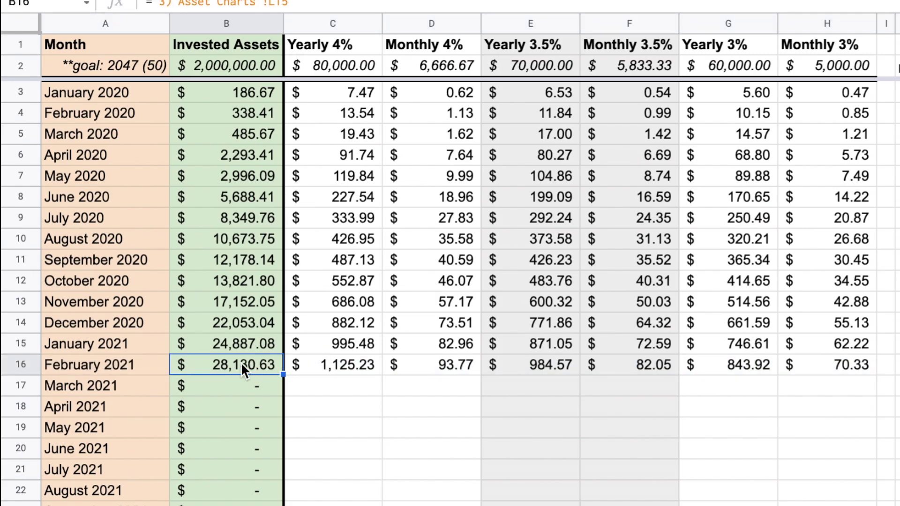
{"action": "left_click", "coordinate": [346, 368]}
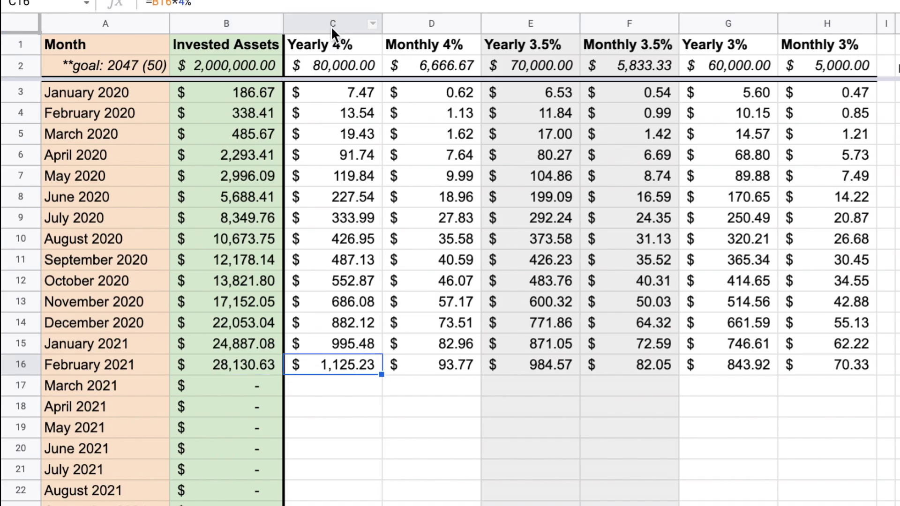
Look over the yearly and monthly withdrawal columns for 4%, 3.5% and 3%, plus the February 2021 Yearly 4% cell
{"action": "left_click", "coordinate": [329, 45]}
{"action": "left_click", "coordinate": [503, 41]}
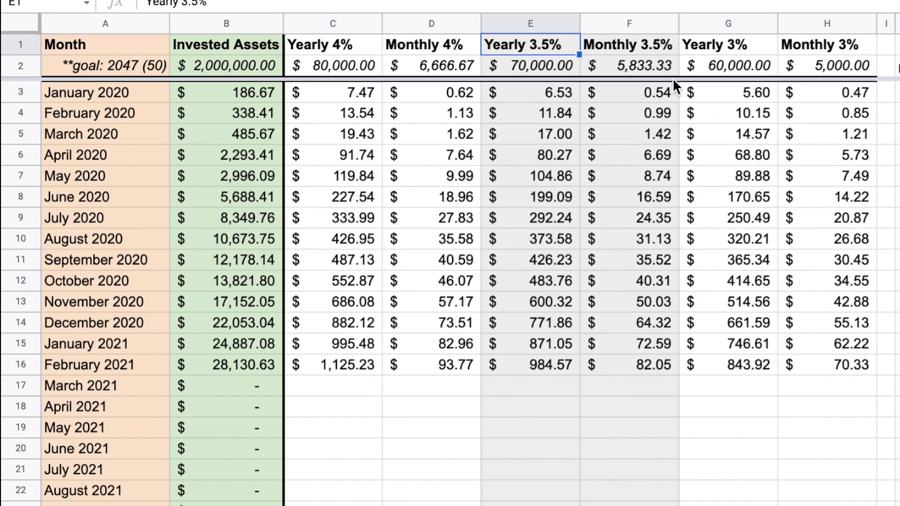
{"action": "left_click", "coordinate": [715, 41]}
{"action": "left_click", "coordinate": [435, 44]}
{"action": "left_click", "coordinate": [620, 43]}
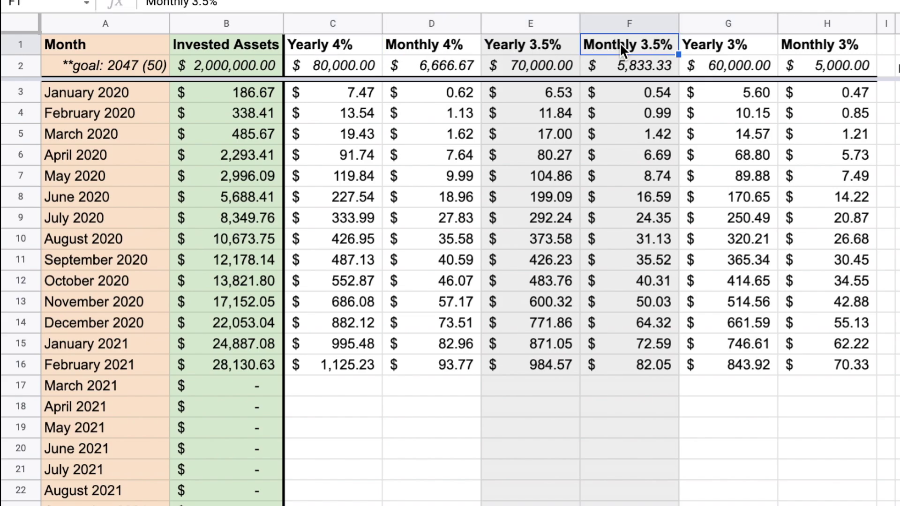
{"action": "left_click", "coordinate": [847, 39]}
{"action": "left_click_drag", "start_coordinate": [342, 45], "coordinate": [428, 46]}
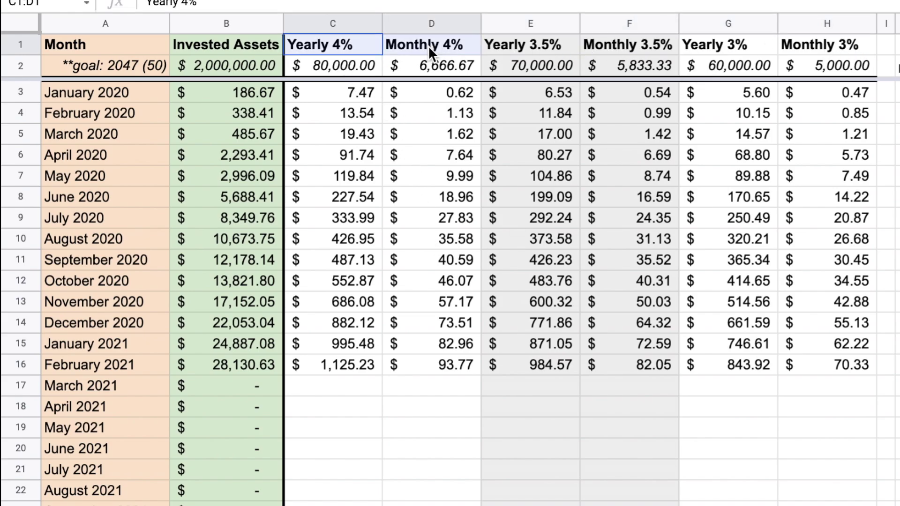
{"action": "left_click_drag", "start_coordinate": [502, 44], "coordinate": [629, 46]}
{"action": "left_click_drag", "start_coordinate": [716, 38], "coordinate": [840, 47]}
{"action": "left_click", "coordinate": [375, 363]}
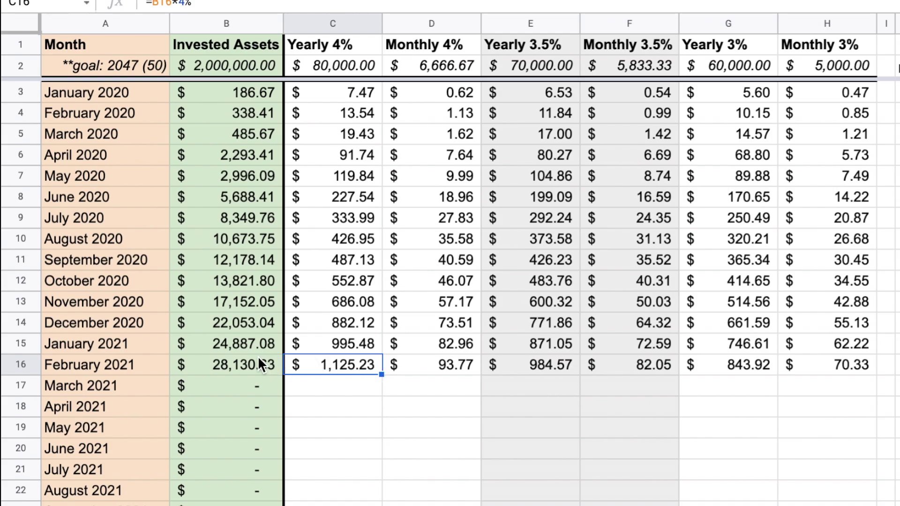
{"action": "left_click", "coordinate": [329, 392]}
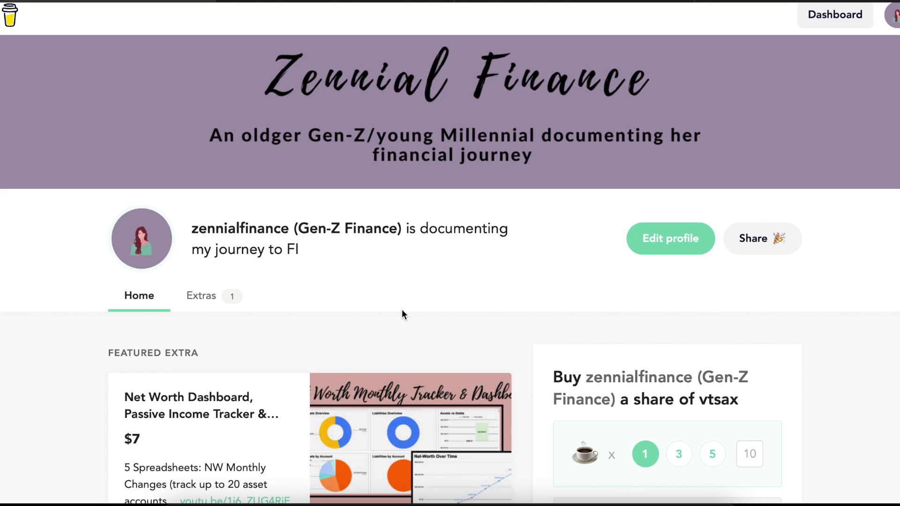
On the Buy Me a Coffee page, view the Extras listing for the Net Worth Dashboard, Passive Income Tracker & Investing Log, then close its details
{"action": "scroll", "coordinate": [401, 313], "scroll_direction": "down", "scroll_amount": 1}
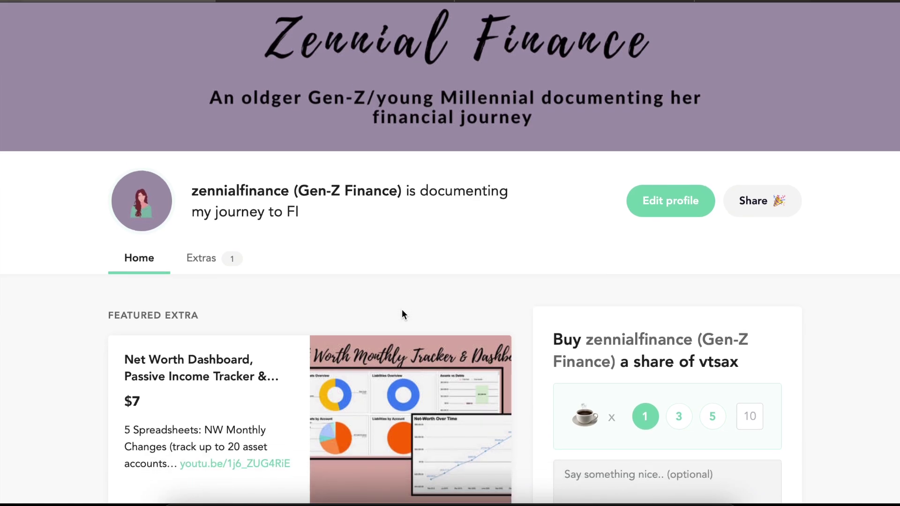
{"action": "scroll", "coordinate": [401, 313], "scroll_direction": "down", "scroll_amount": 1}
{"action": "scroll", "coordinate": [401, 309], "scroll_direction": "up", "scroll_amount": 2}
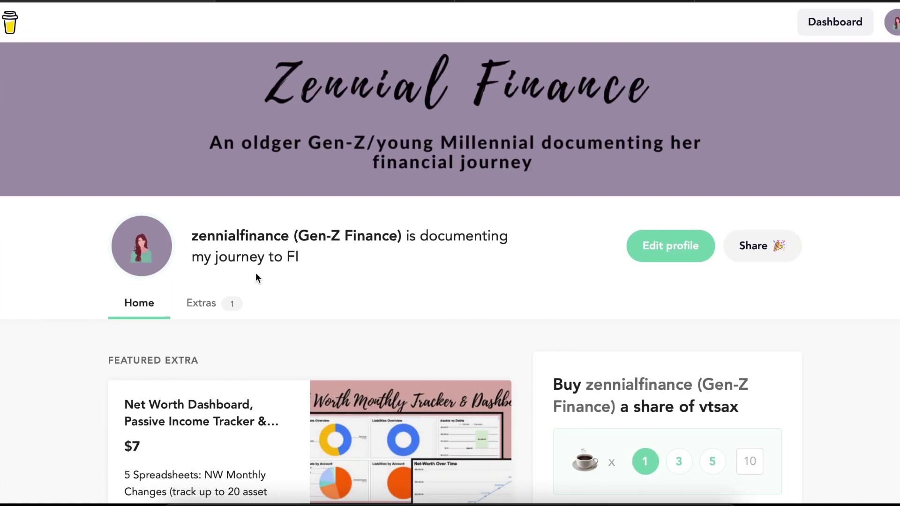
{"action": "left_click", "coordinate": [220, 303]}
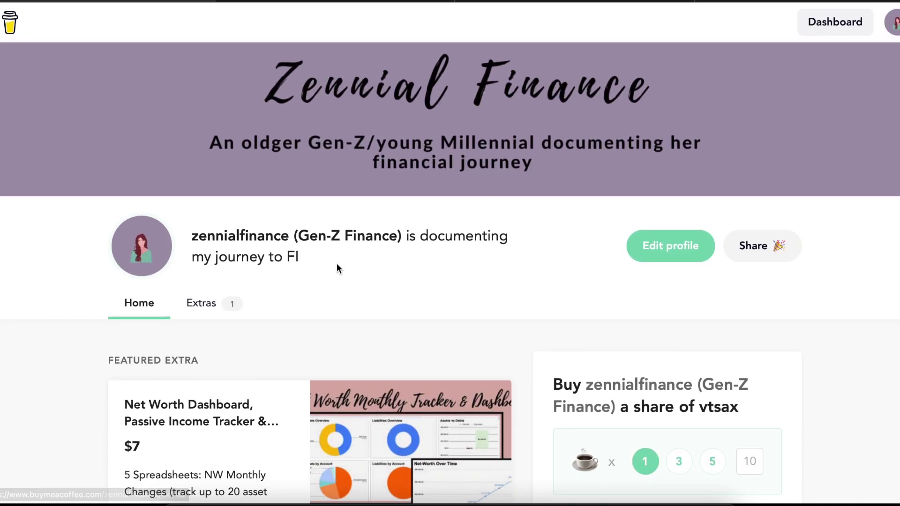
{"action": "scroll", "coordinate": [176, 236], "scroll_direction": "down", "scroll_amount": 5}
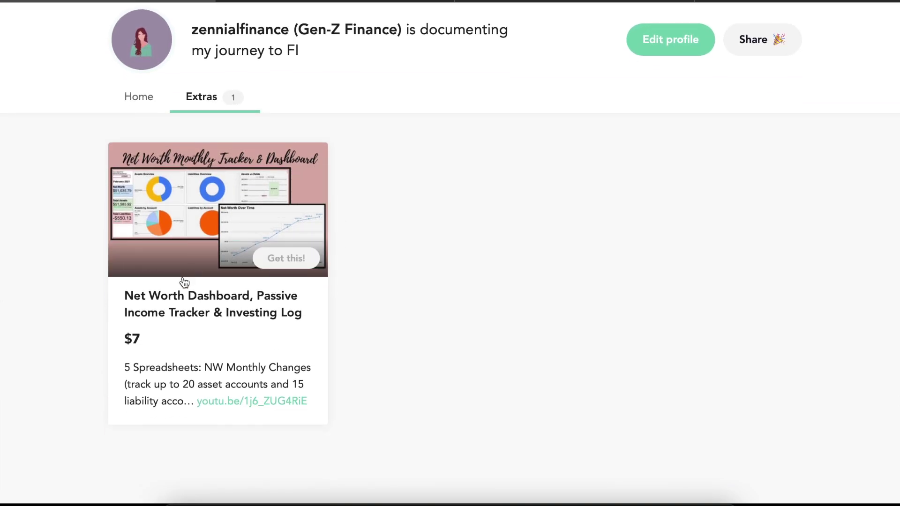
{"action": "left_click", "coordinate": [202, 311]}
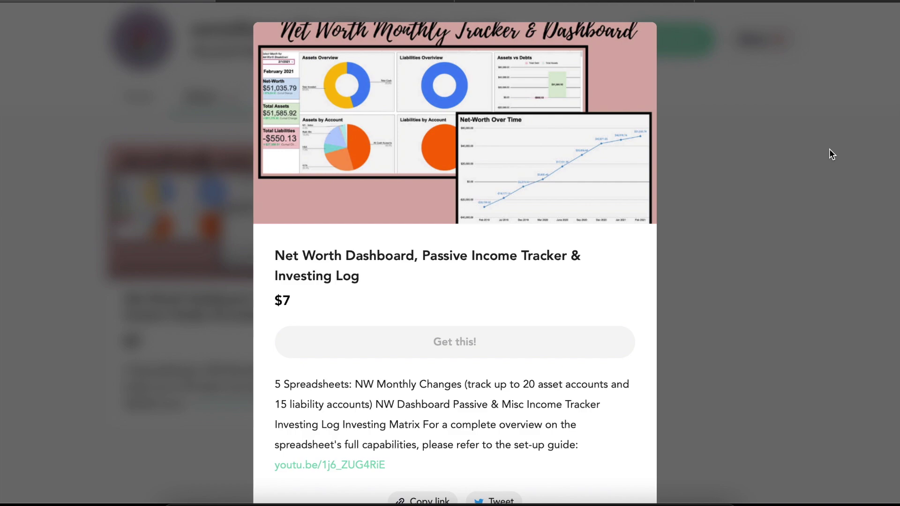
{"action": "left_click", "coordinate": [828, 148]}
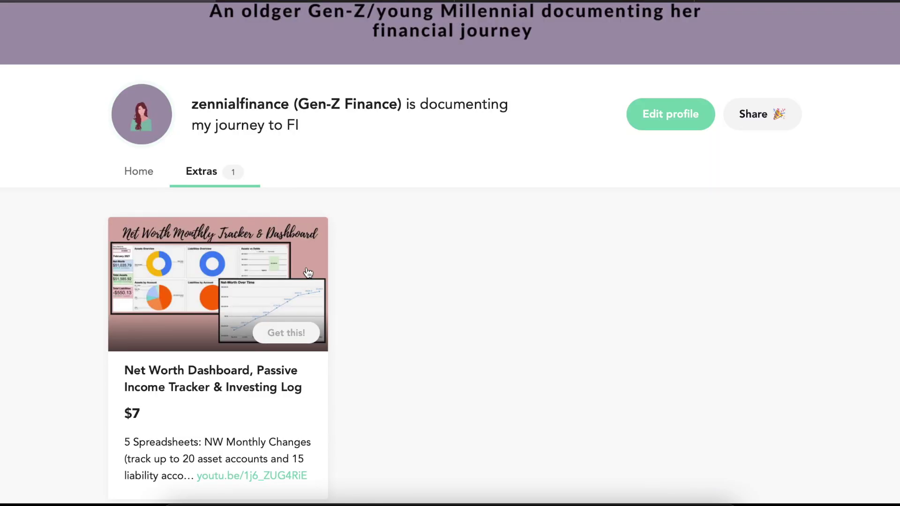